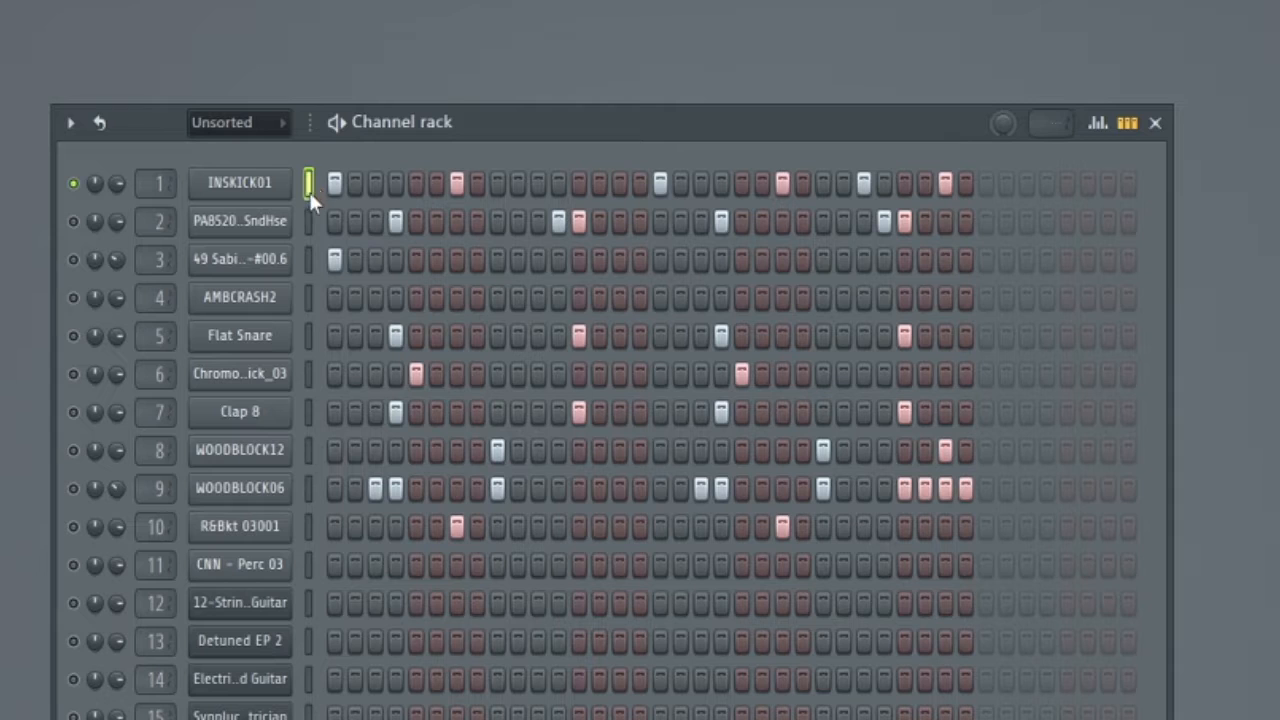
- Go through the drum channels in the channel rack, selecting them in turn down to R&Bkt 03001
{"action": "left_click", "coordinate": [307, 224]}
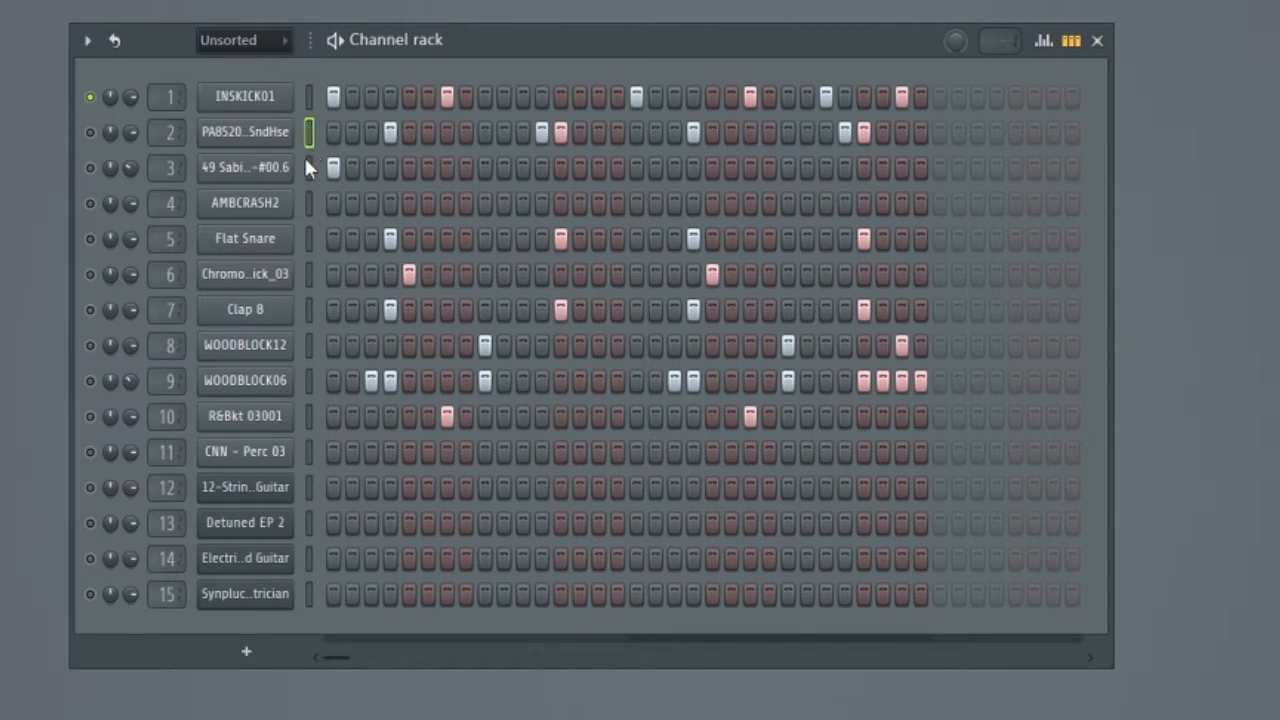
{"action": "left_click", "coordinate": [308, 238]}
{"action": "left_click", "coordinate": [307, 272]}
{"action": "left_click", "coordinate": [310, 308]}
{"action": "left_click", "coordinate": [306, 422]}
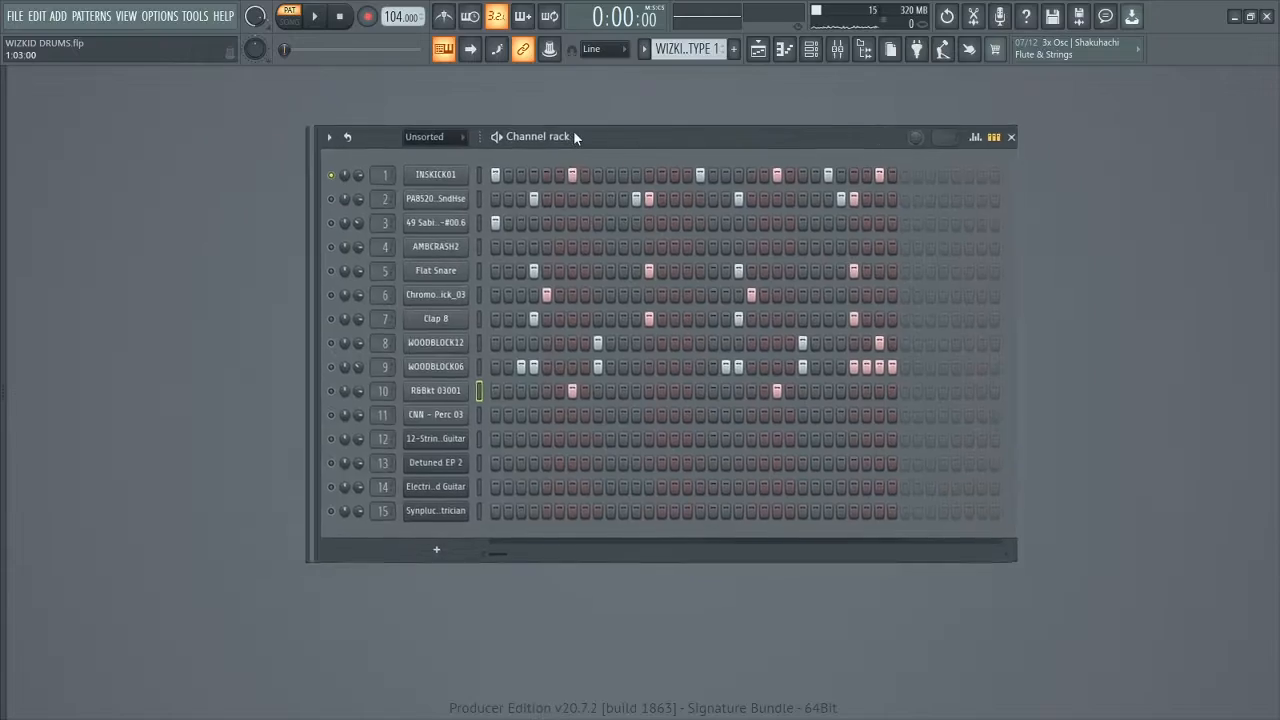
{"action": "left_click_drag", "start_coordinate": [574, 133], "coordinate": [503, 126]}
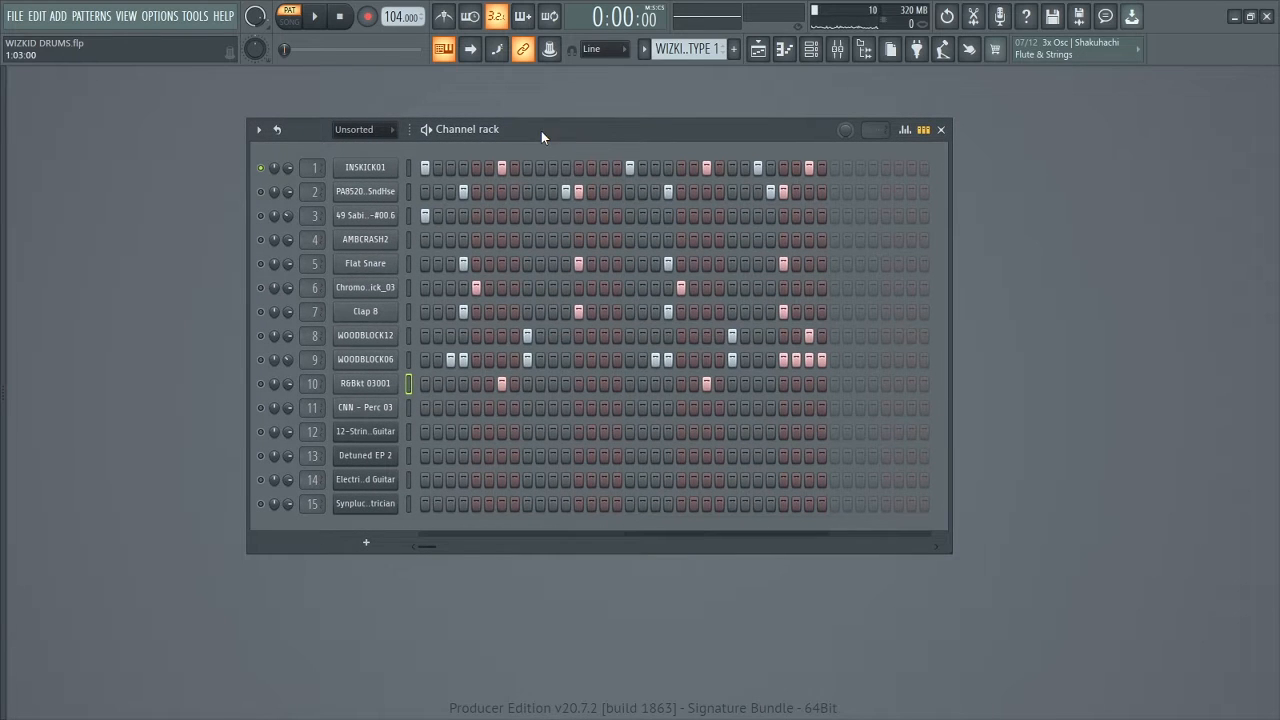
{"action": "mouse_move", "coordinate": [482, 131]}
{"action": "left_mouse_down"}
{"action": "mouse_move", "coordinate": [465, 126]}
{"action": "mouse_move", "coordinate": [482, 132]}
{"action": "left_mouse_up"}
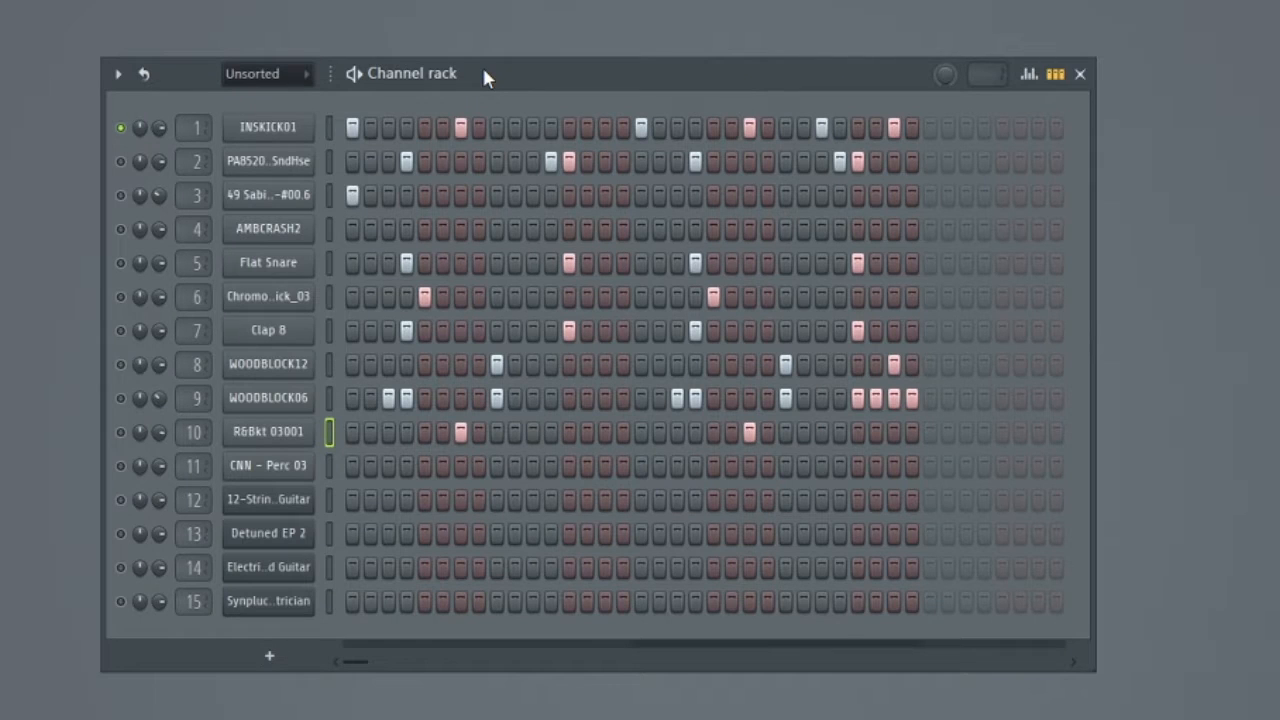
- Unmute the PA8520 rim stick and 49 Sabi channels and play the pattern with them added to the kick
{"action": "key", "text": "space"}
{"action": "left_click_drag", "start_coordinate": [490, 88], "coordinate": [473, 84]}
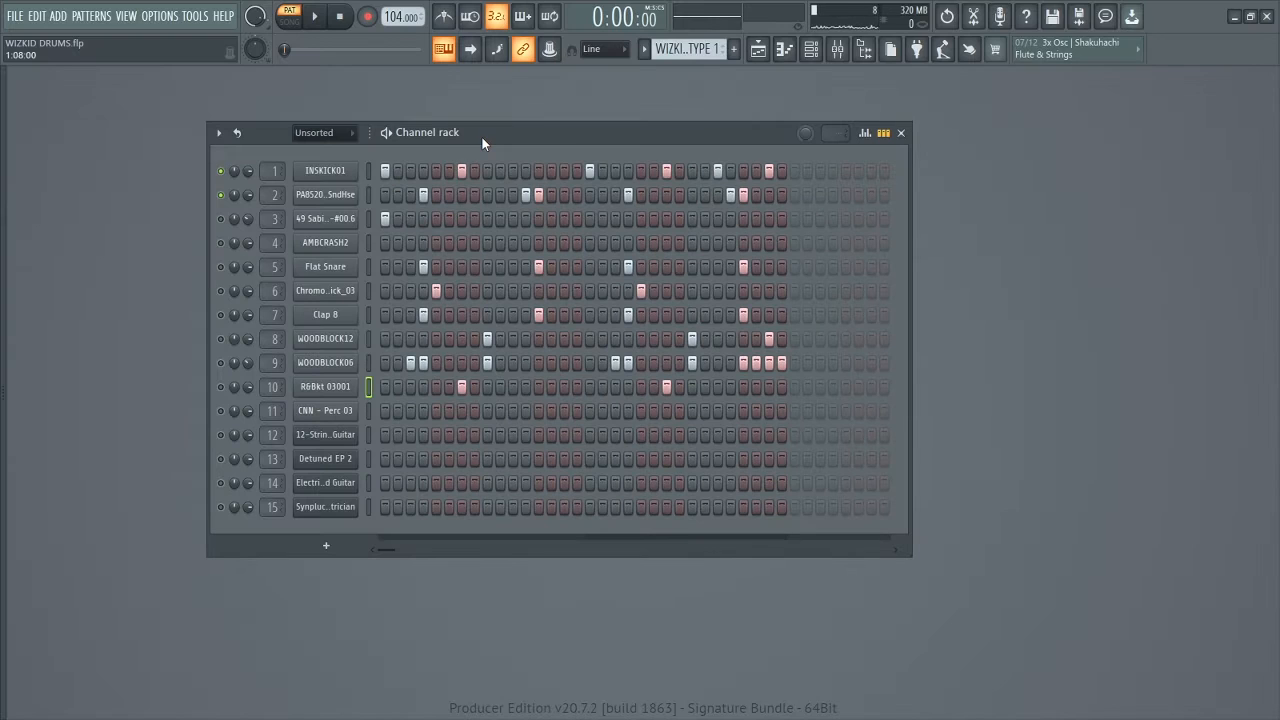
{"action": "mouse_move", "coordinate": [482, 137]}
{"action": "left_mouse_down"}
{"action": "mouse_move", "coordinate": [519, 129]}
{"action": "mouse_move", "coordinate": [472, 130]}
{"action": "left_mouse_up"}
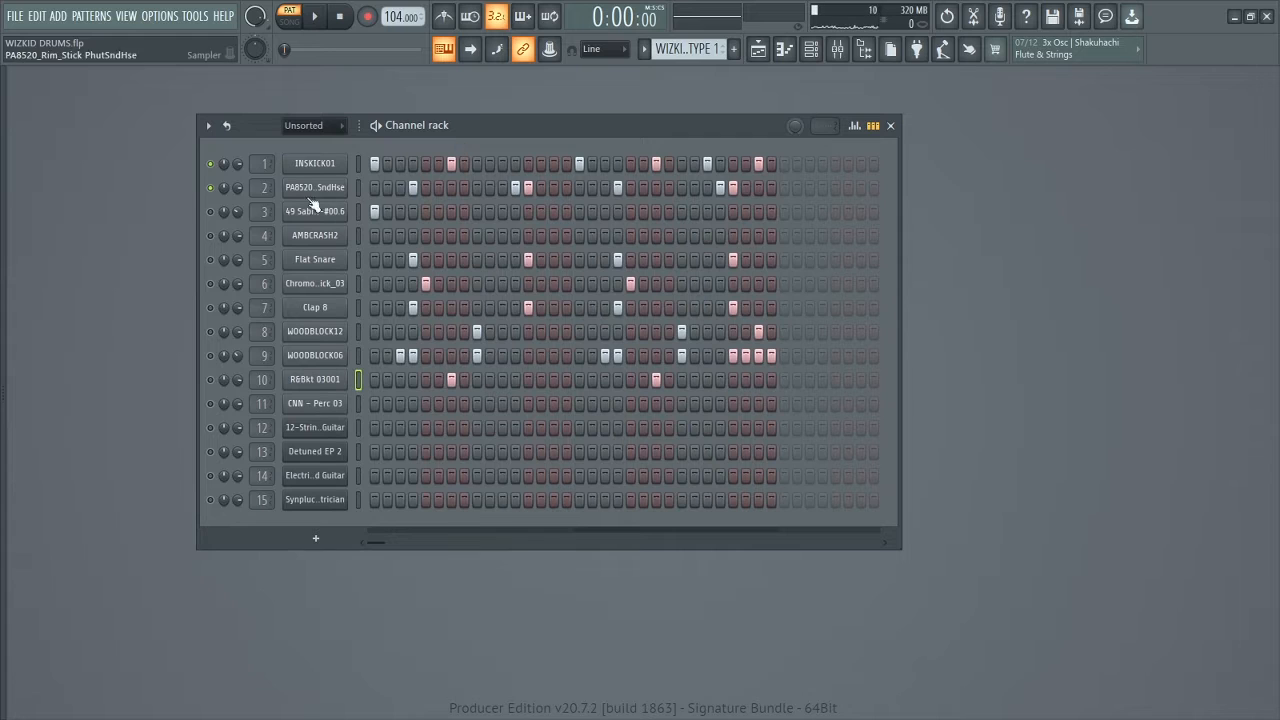
{"action": "left_click", "coordinate": [211, 212]}
{"action": "key", "text": "space"}
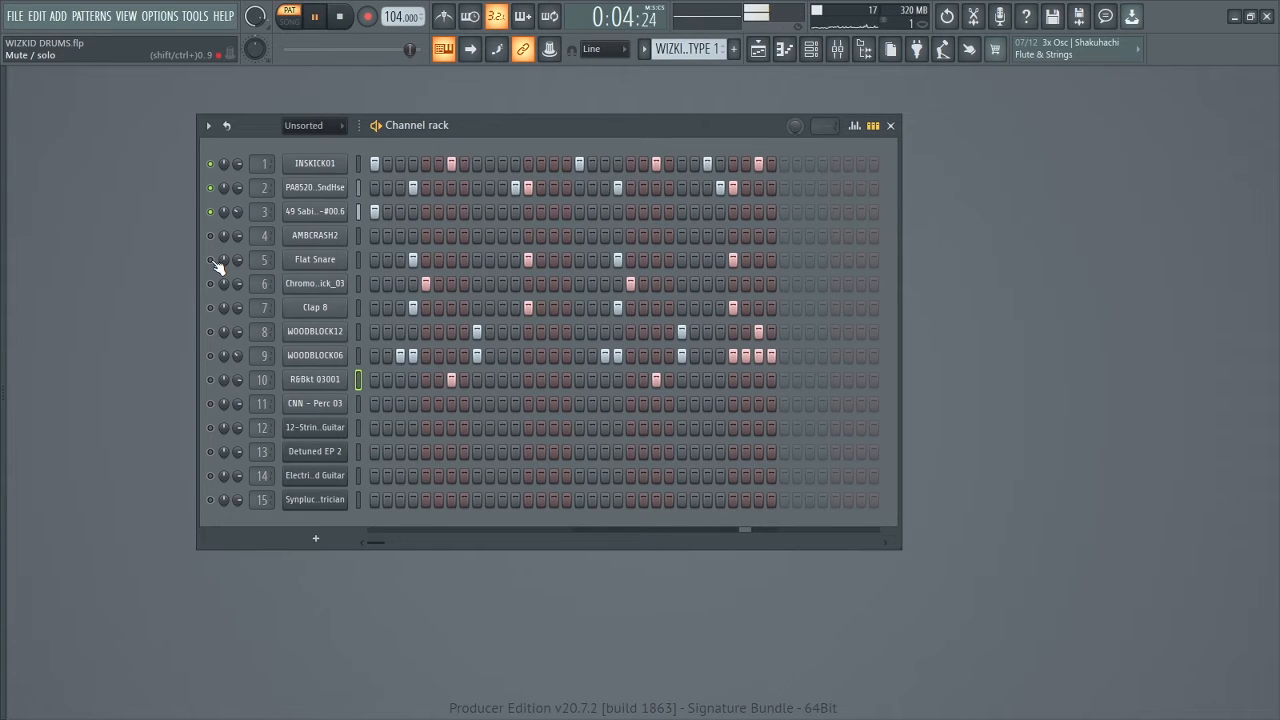
{"action": "key", "text": "space"}
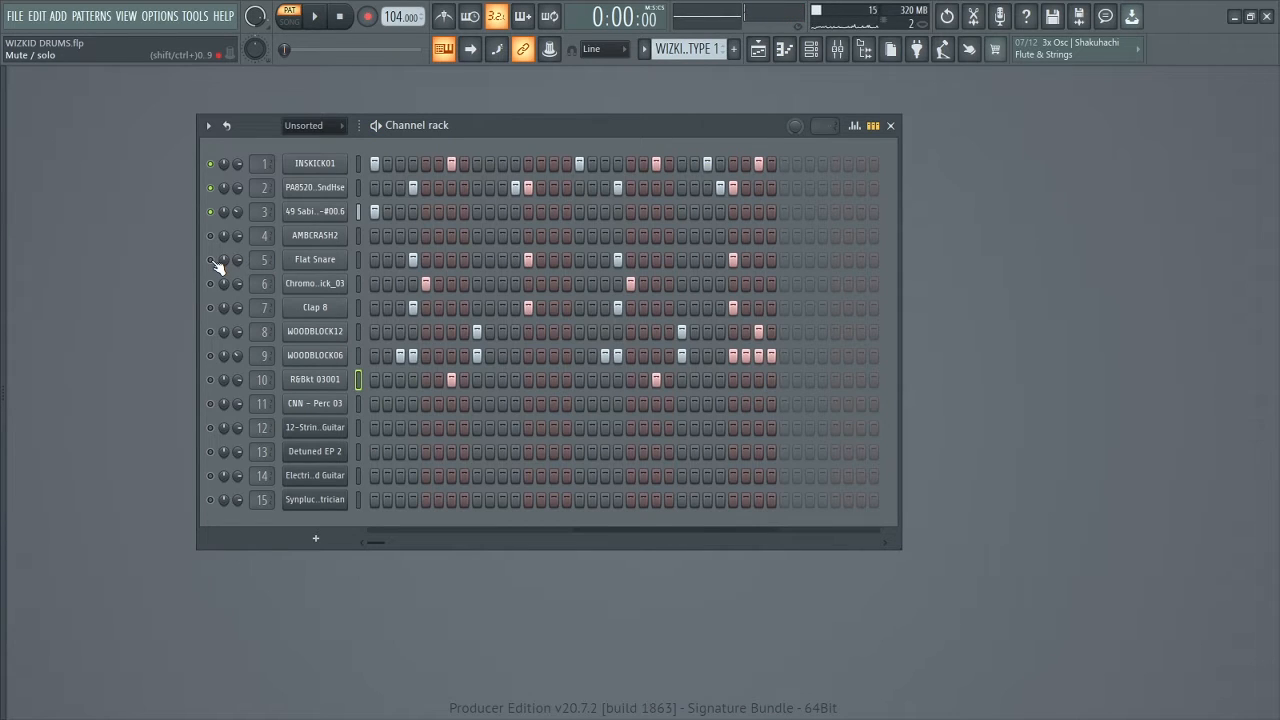
- Unmute the Flat Snare and Chromo Stick_03 channels one after the other, playing the pattern after each addition
{"action": "left_click", "coordinate": [211, 260]}
{"action": "key", "text": "space"}
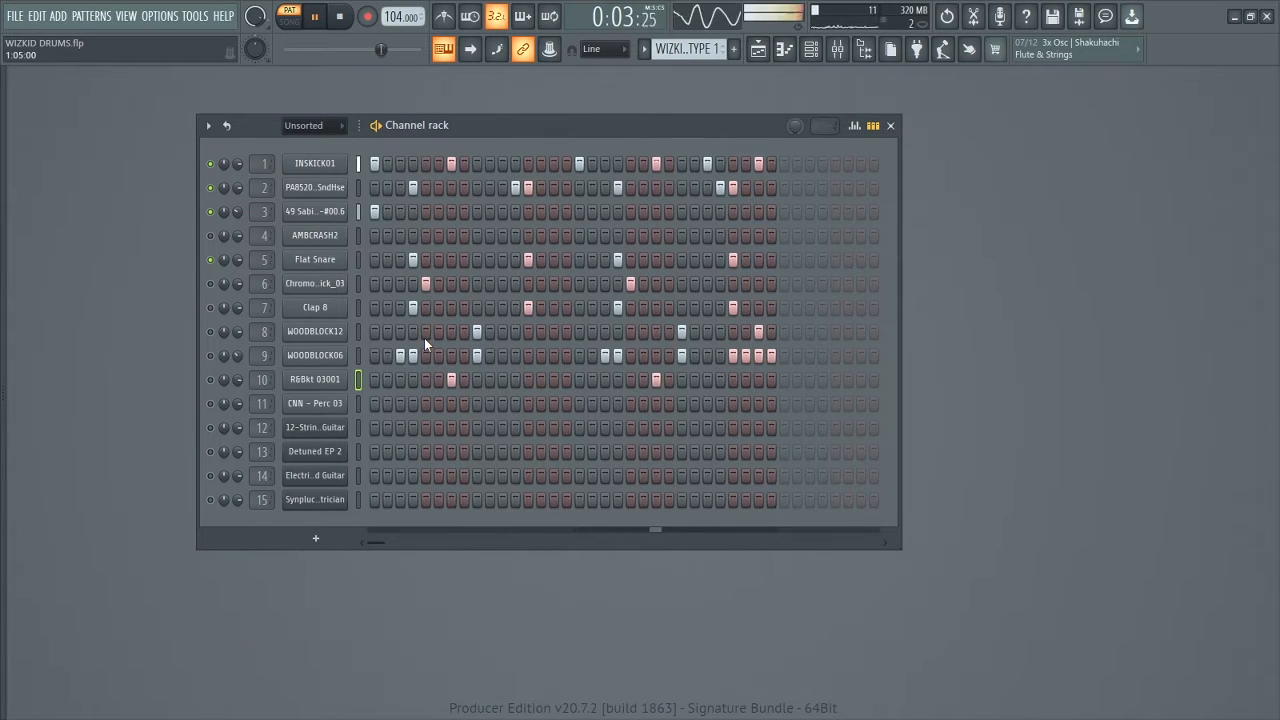
{"action": "key", "text": "space"}
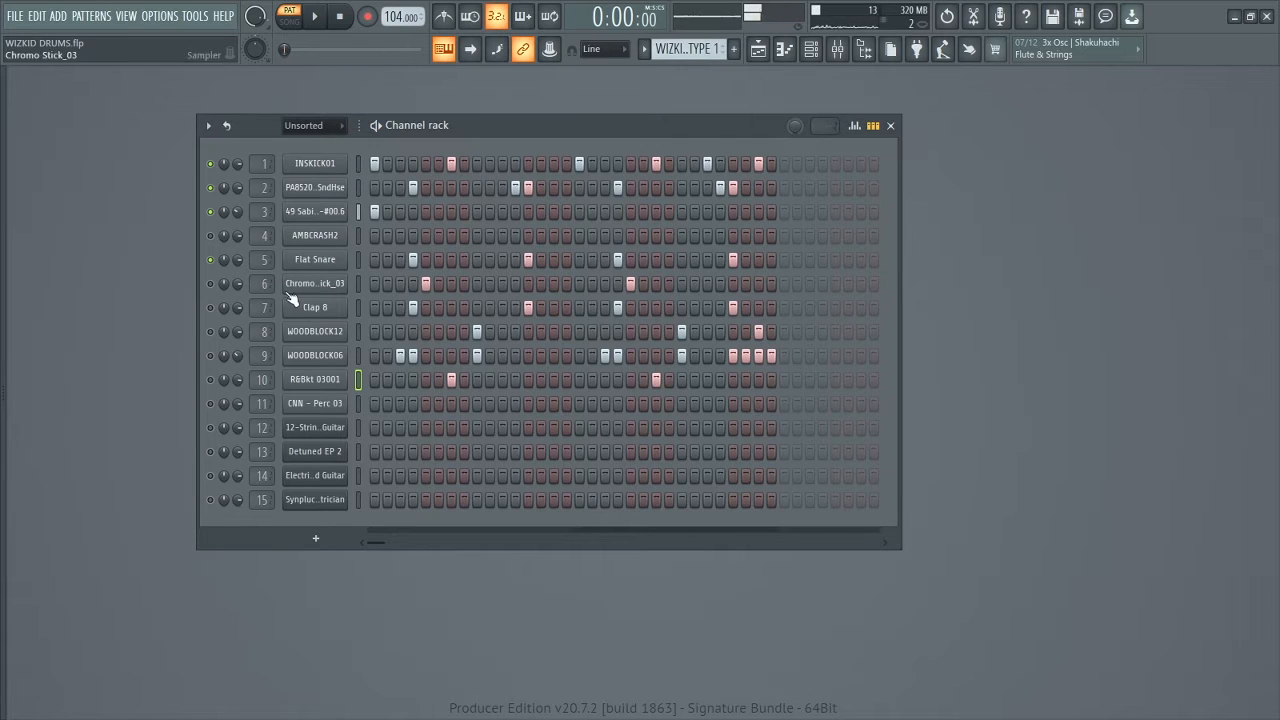
{"action": "left_click", "coordinate": [211, 284]}
{"action": "key", "text": "space"}
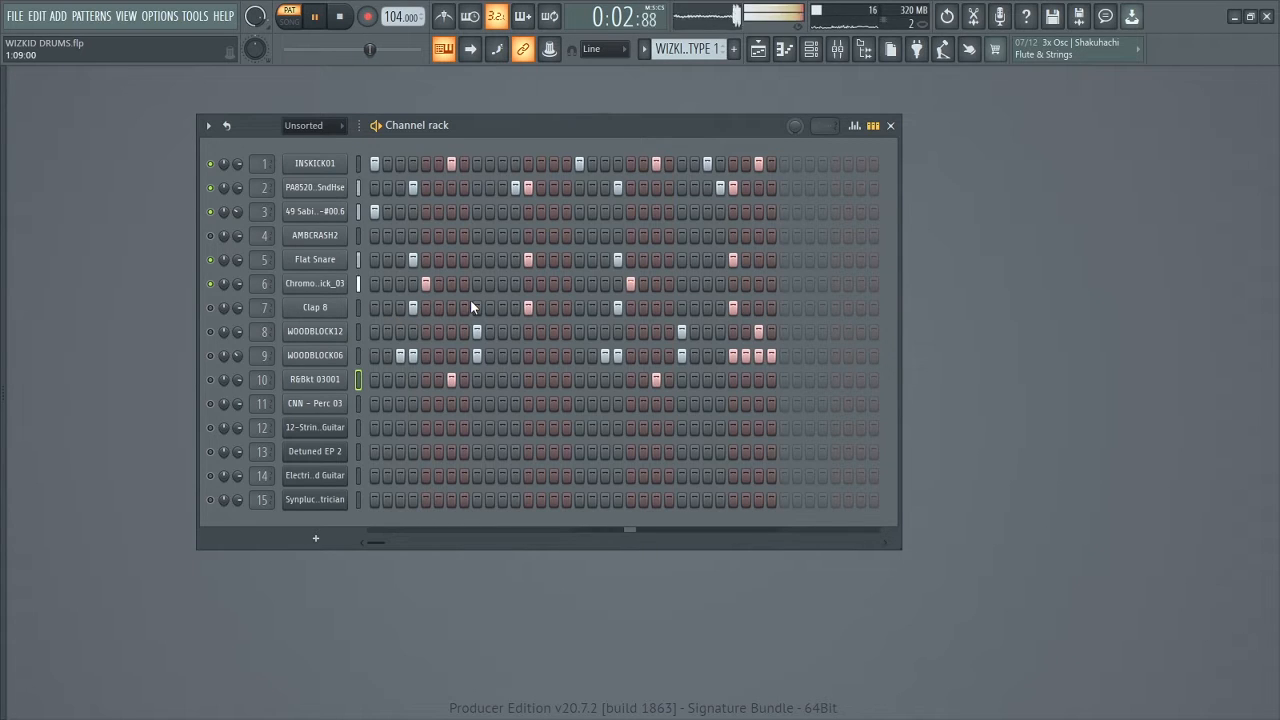
{"action": "key", "text": "space"}
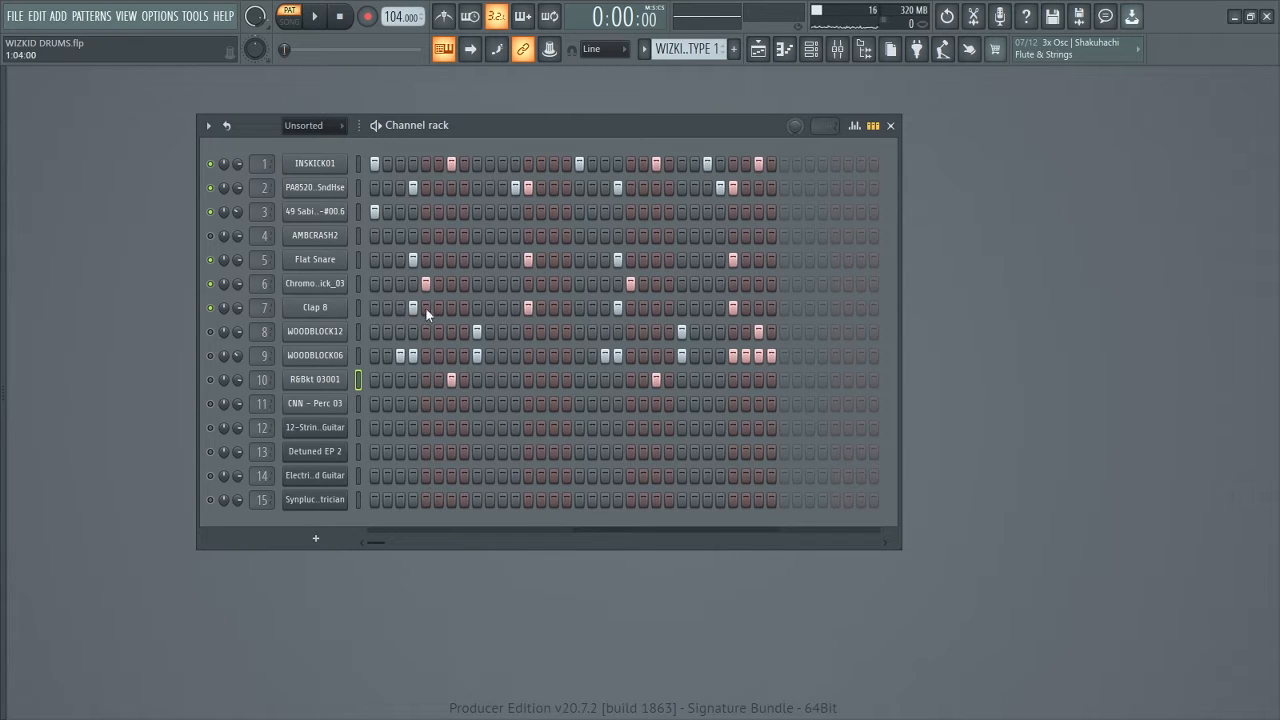
- Play the pattern with Clap 8 unmuted, and unmute the WOODBLOCK12 channel
{"action": "key", "text": "space"}
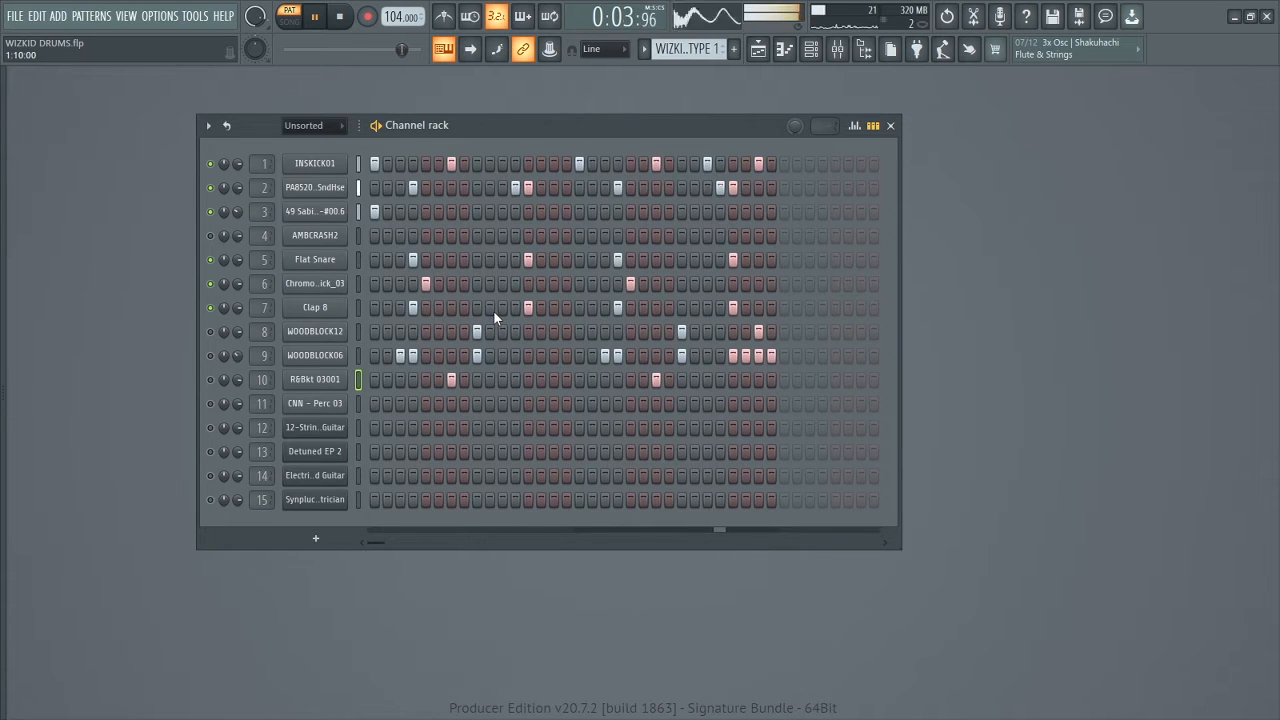
{"action": "key", "text": "space"}
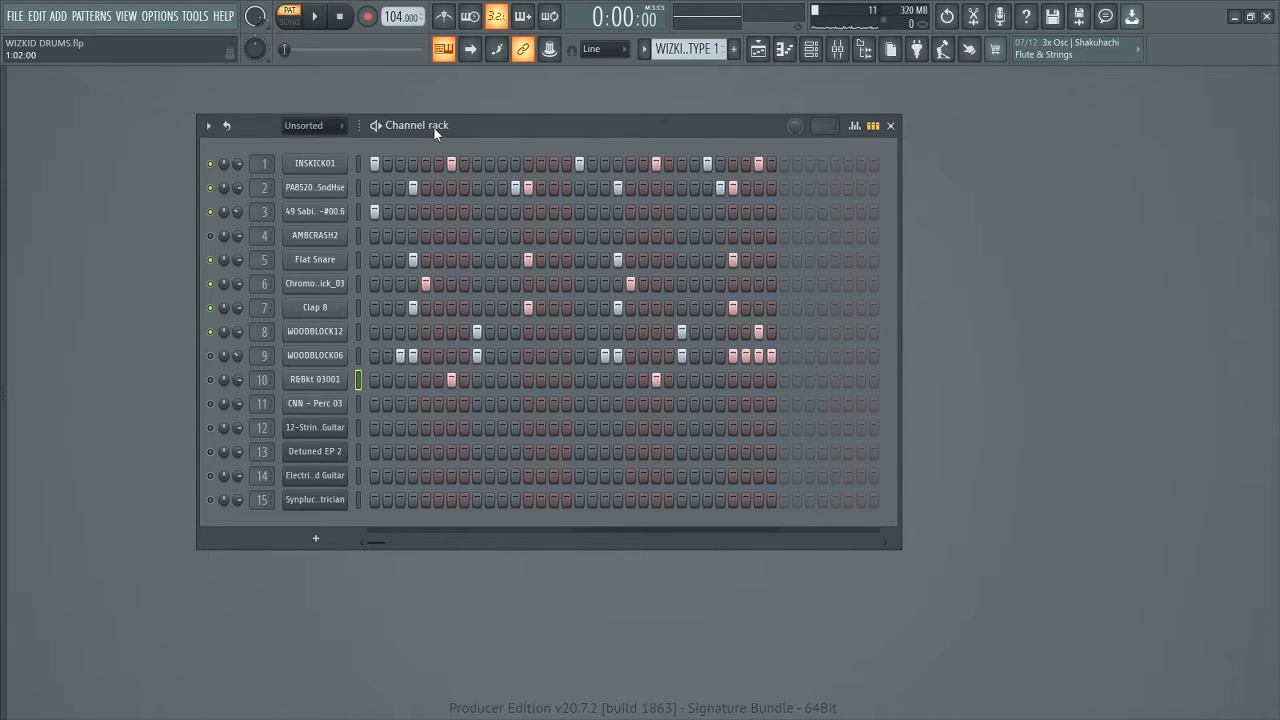
{"action": "left_click_drag", "start_coordinate": [437, 127], "coordinate": [467, 142]}
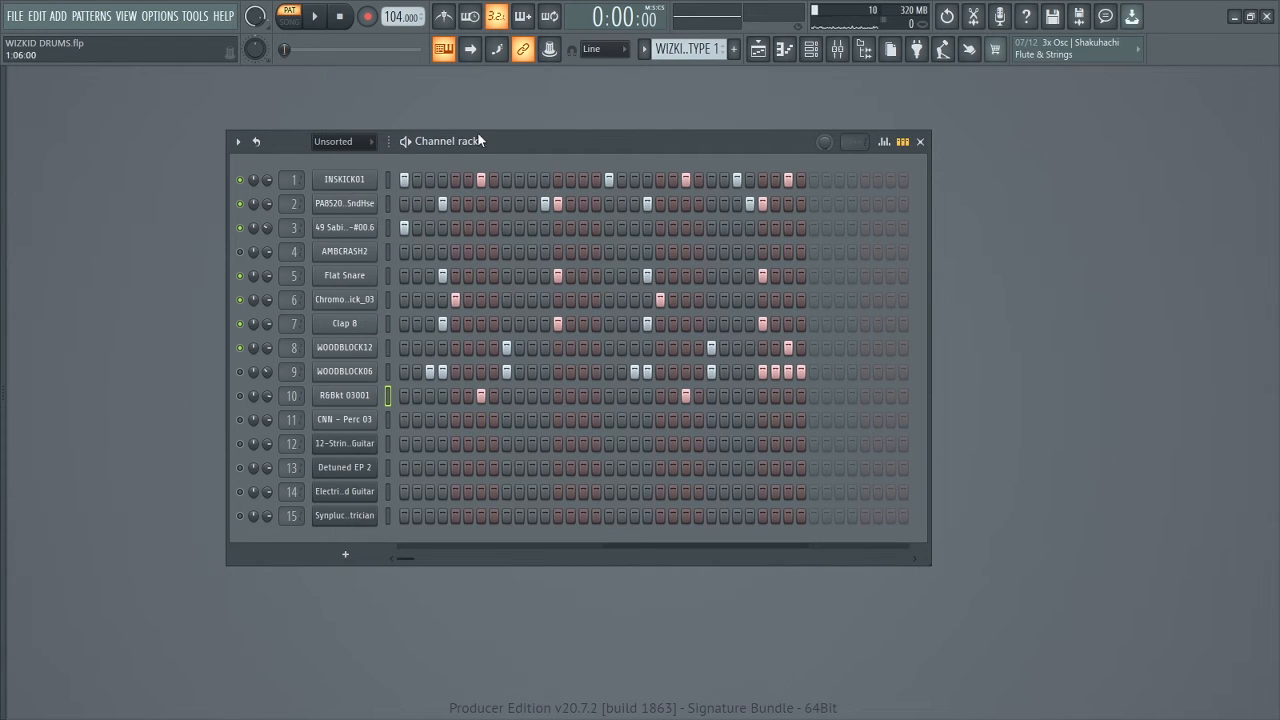
{"action": "left_click_drag", "start_coordinate": [479, 143], "coordinate": [477, 126]}
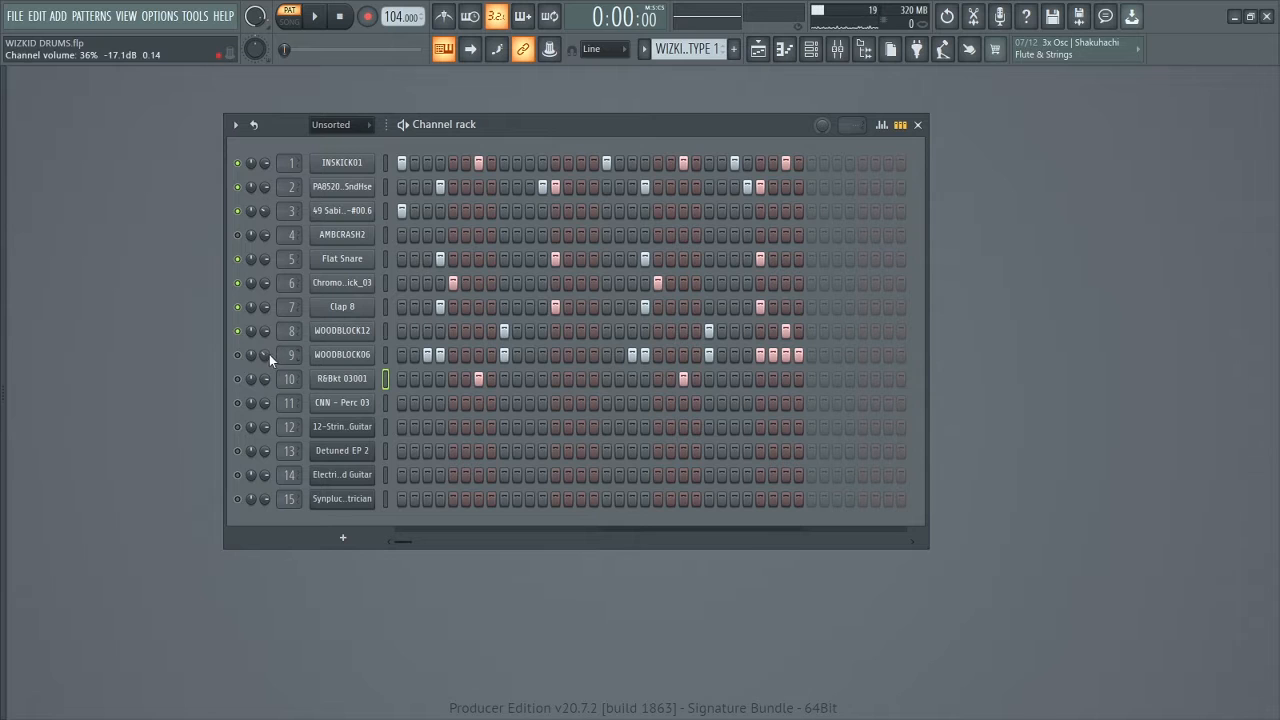
- Unmute the WOODBLOCK06 and R&Bkt 03001 channels one after the other, playing the pattern after each addition
{"action": "key", "text": "space"}
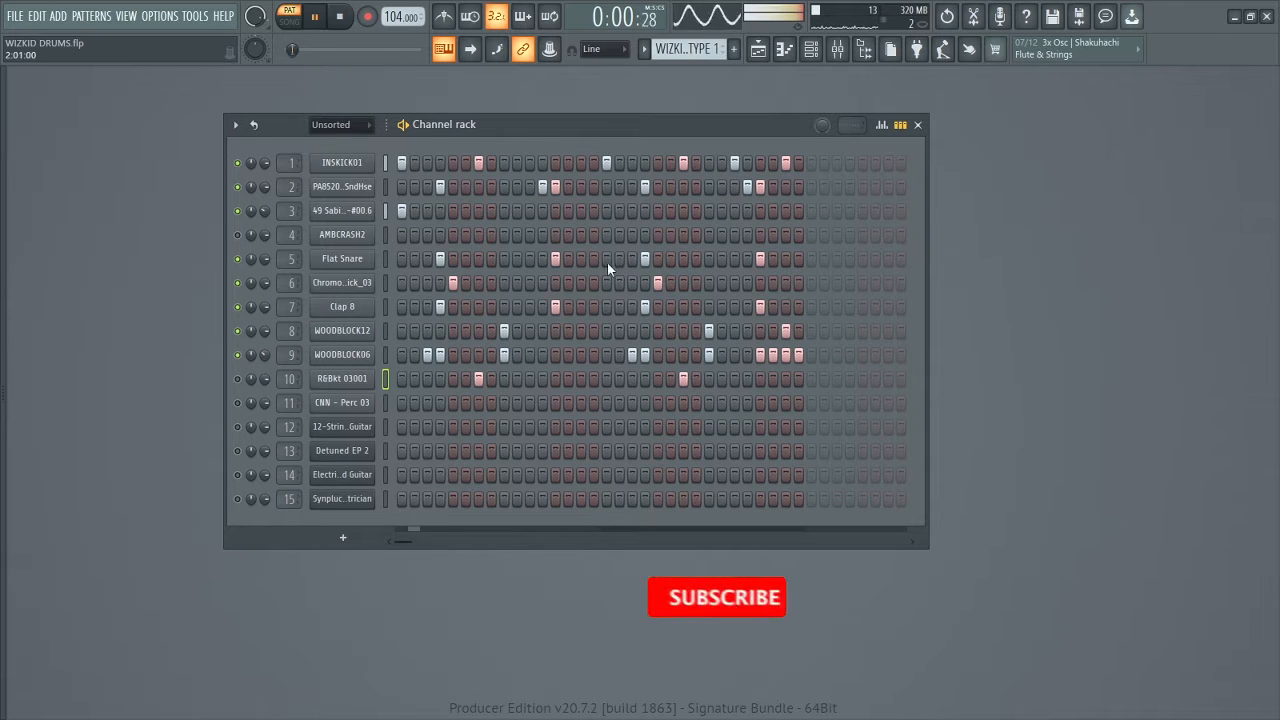
{"action": "left_click_drag", "start_coordinate": [593, 130], "coordinate": [608, 150]}
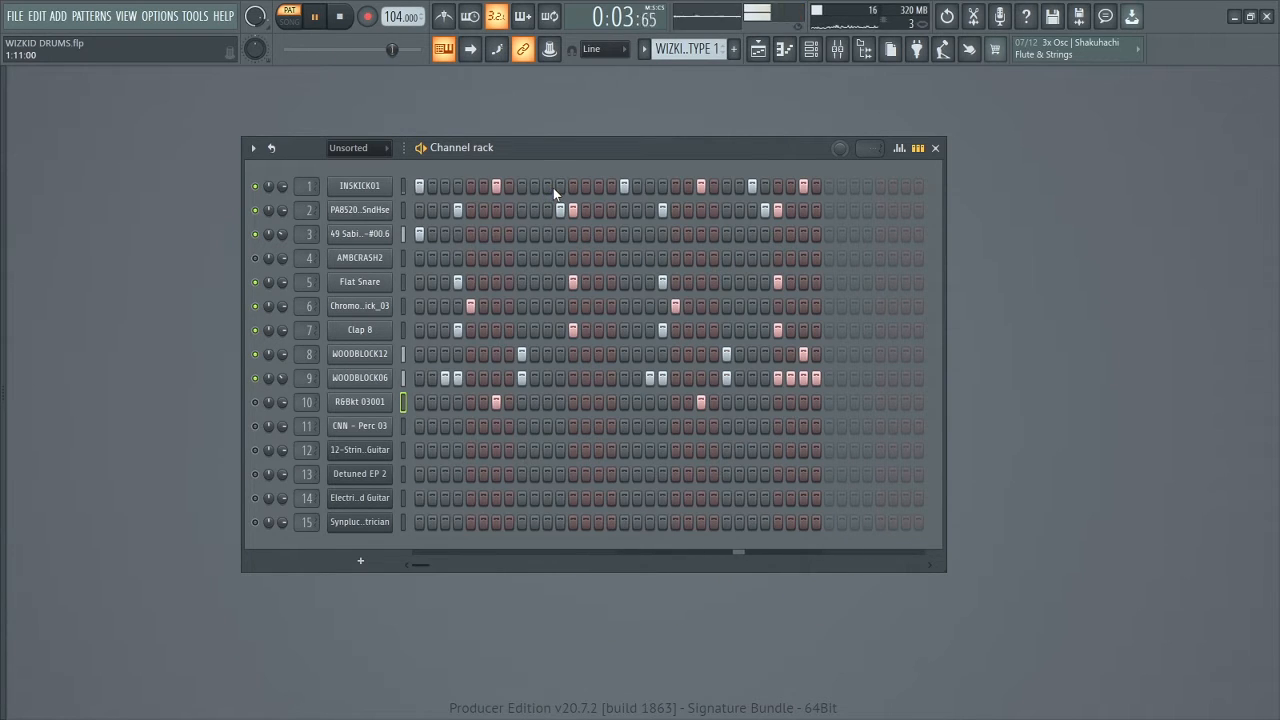
{"action": "key", "text": "space"}
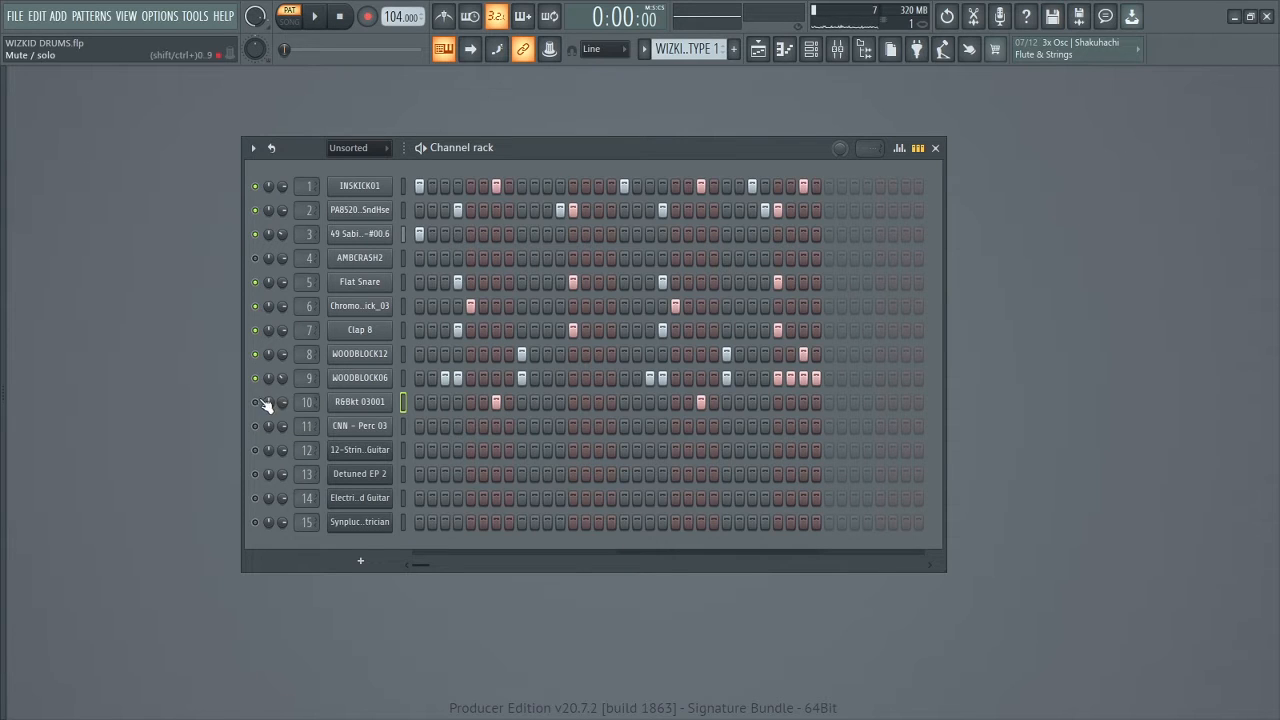
{"action": "key", "text": "space"}
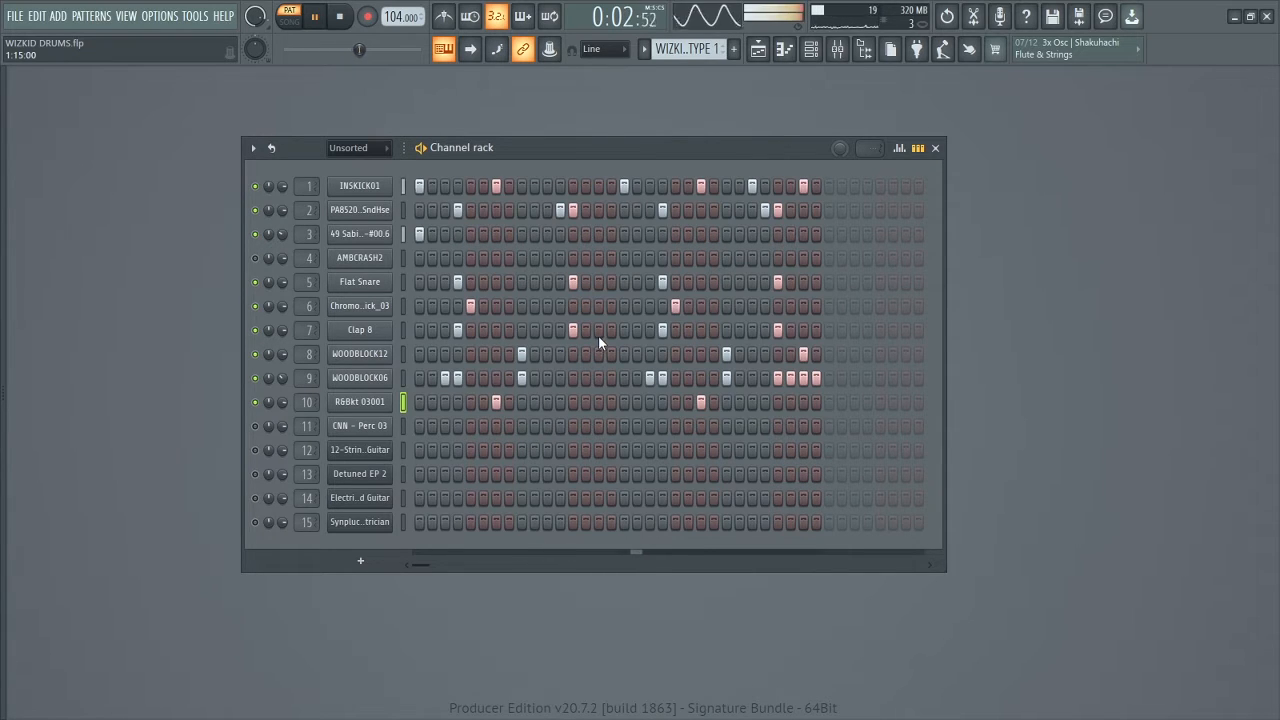
{"action": "key", "text": "space"}
{"action": "left_click_drag", "start_coordinate": [505, 151], "coordinate": [473, 144]}
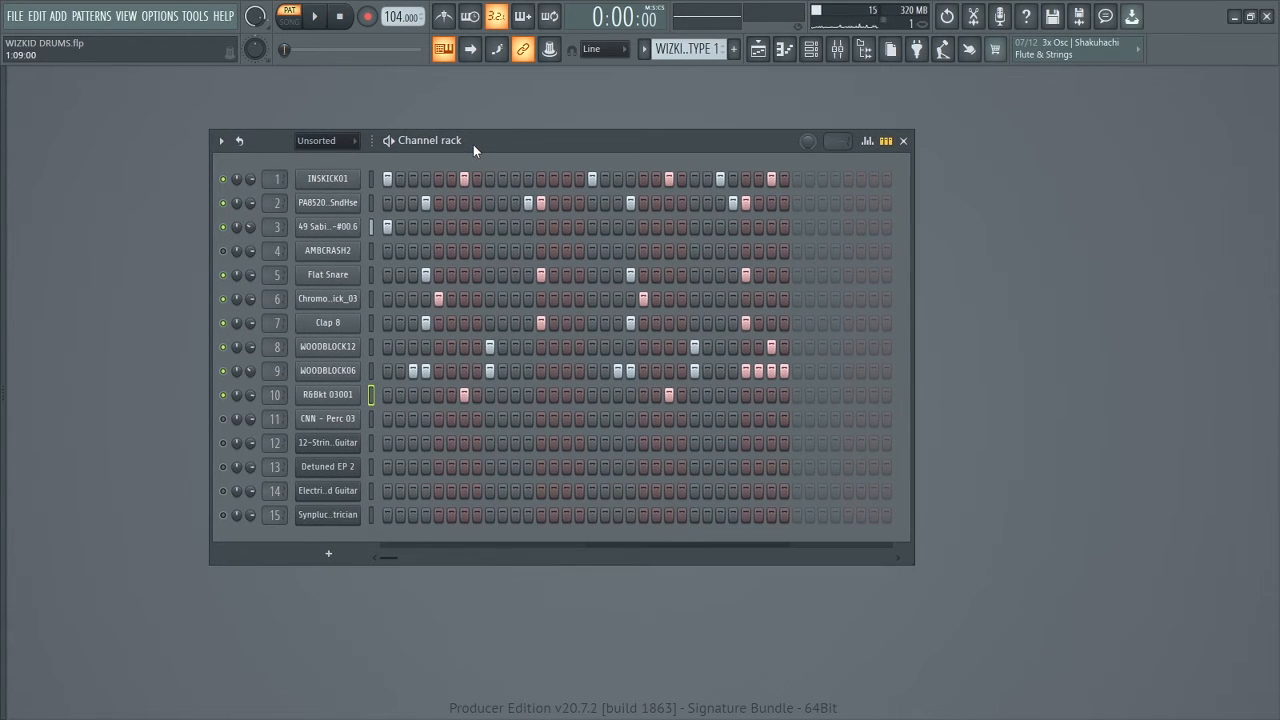
- Open the playlist and play the arrangement in song mode with the CHORDS PROGRESSION and WIZKID TYPE 1 clips
{"action": "left_click", "coordinate": [758, 50]}
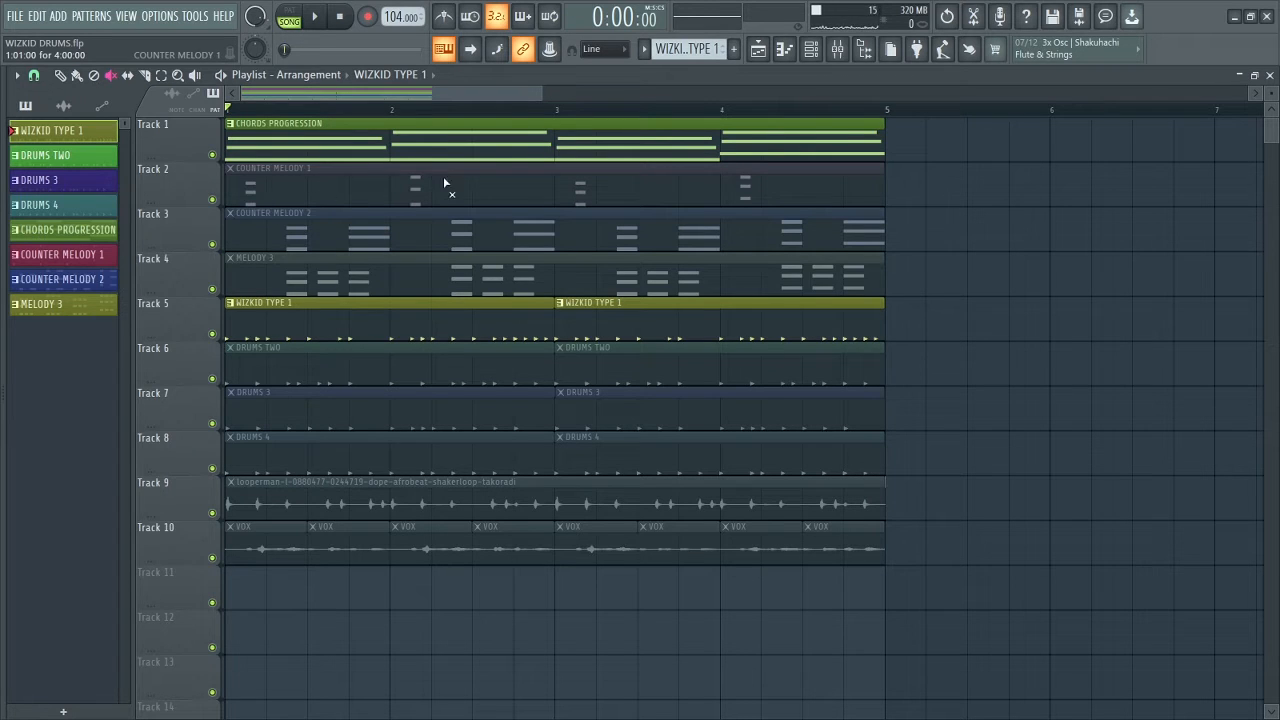
{"action": "left_click_drag", "start_coordinate": [543, 93], "coordinate": [594, 92]}
{"action": "key", "text": "space"}
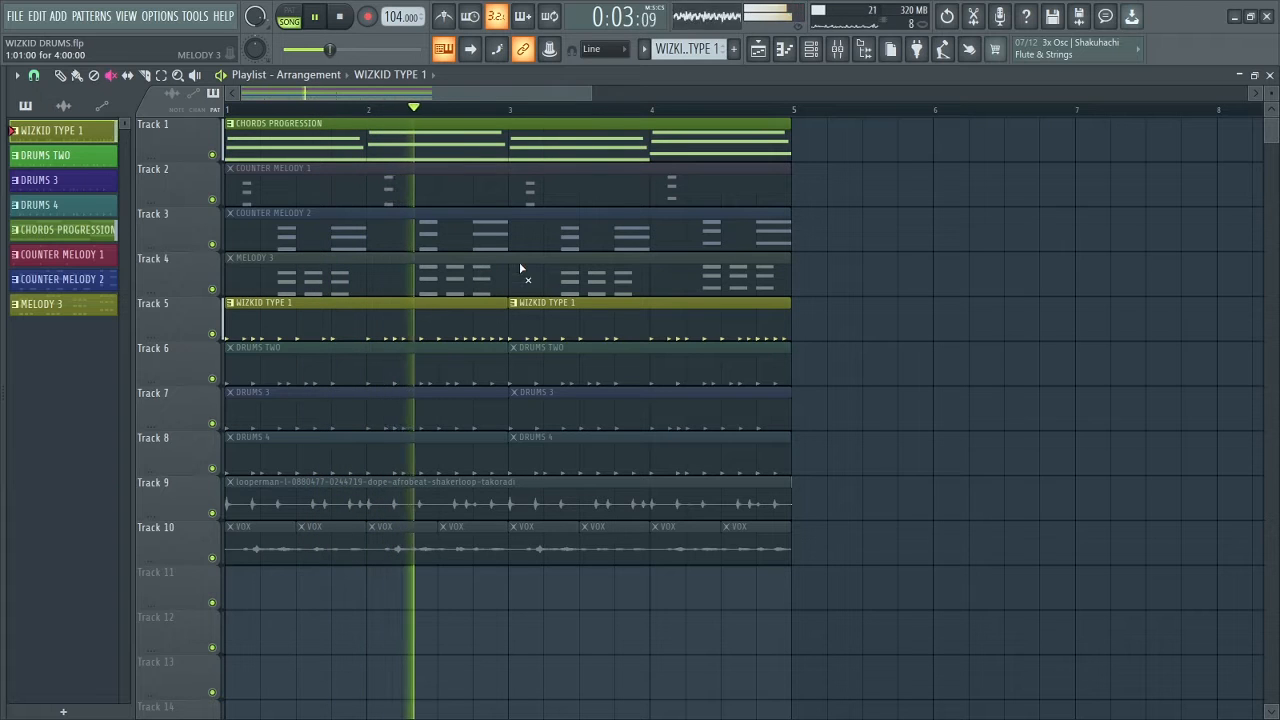
{"action": "left_click_drag", "start_coordinate": [593, 93], "coordinate": [509, 87]}
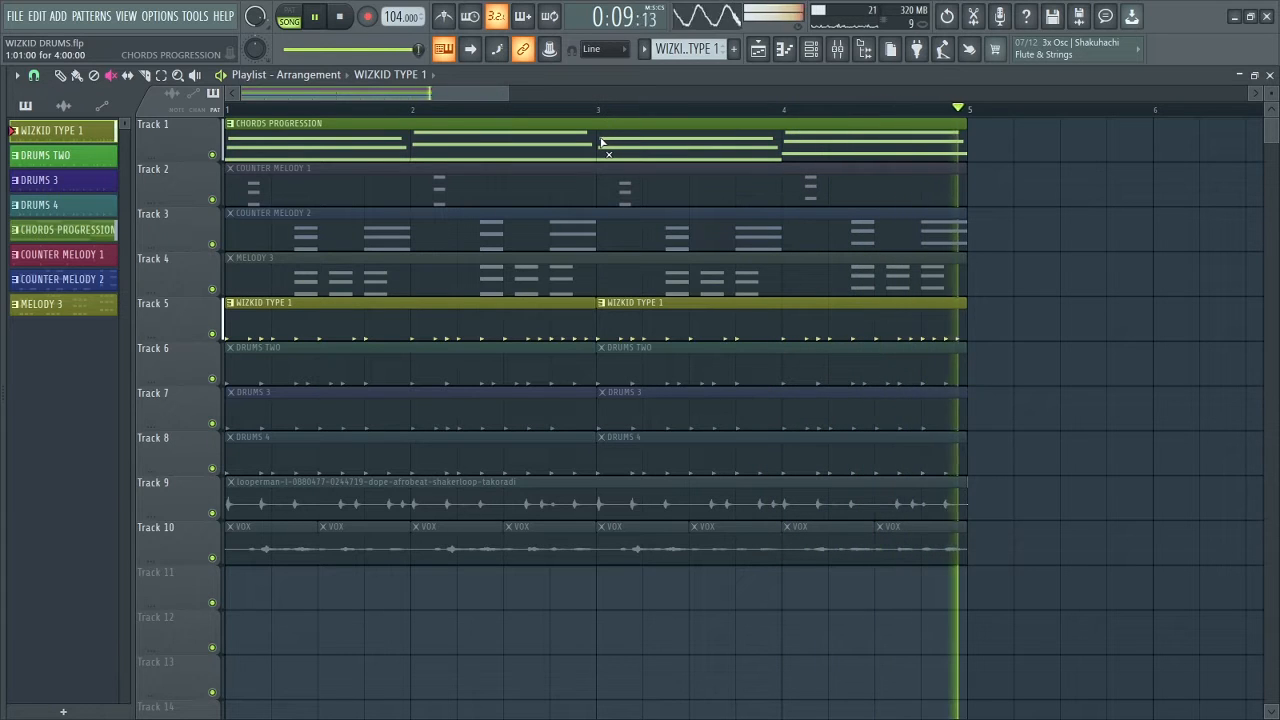
{"action": "key", "text": "space"}
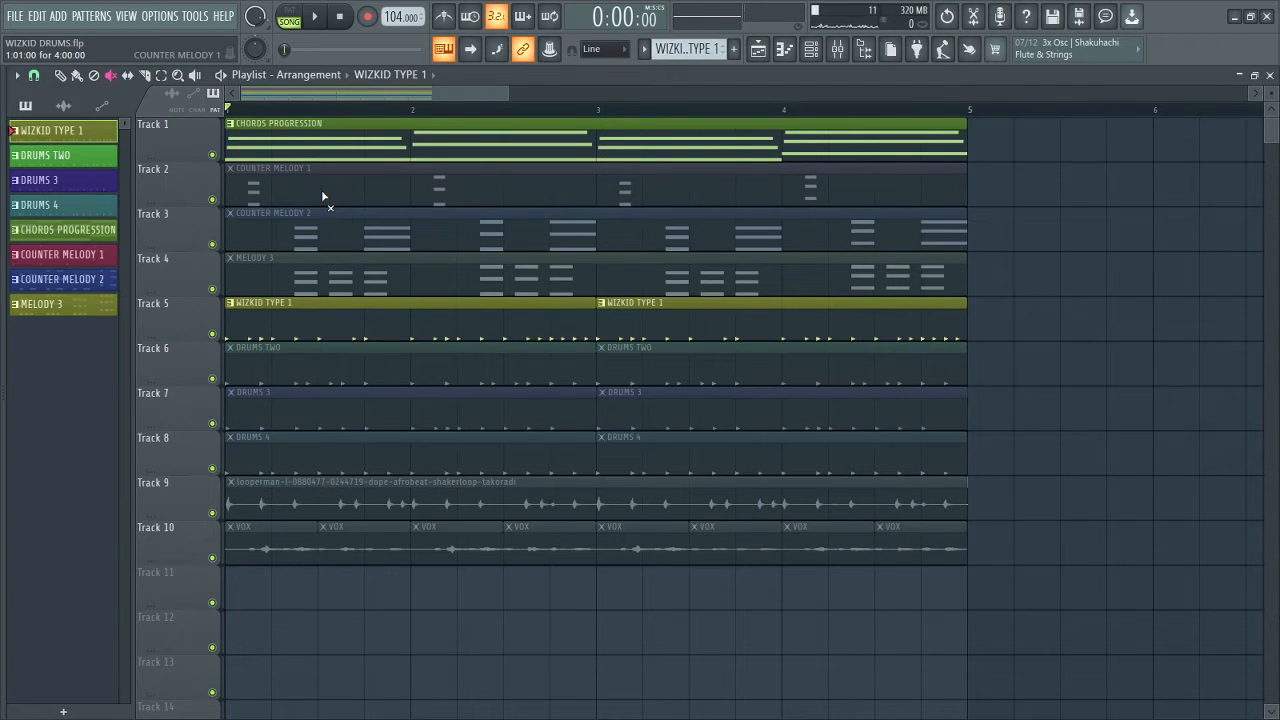
- Unmute the COUNTER MELODY 1 and COUNTER MELODY 2 clips one after the other, playing the song after each addition
{"action": "left_click", "coordinate": [323, 195]}
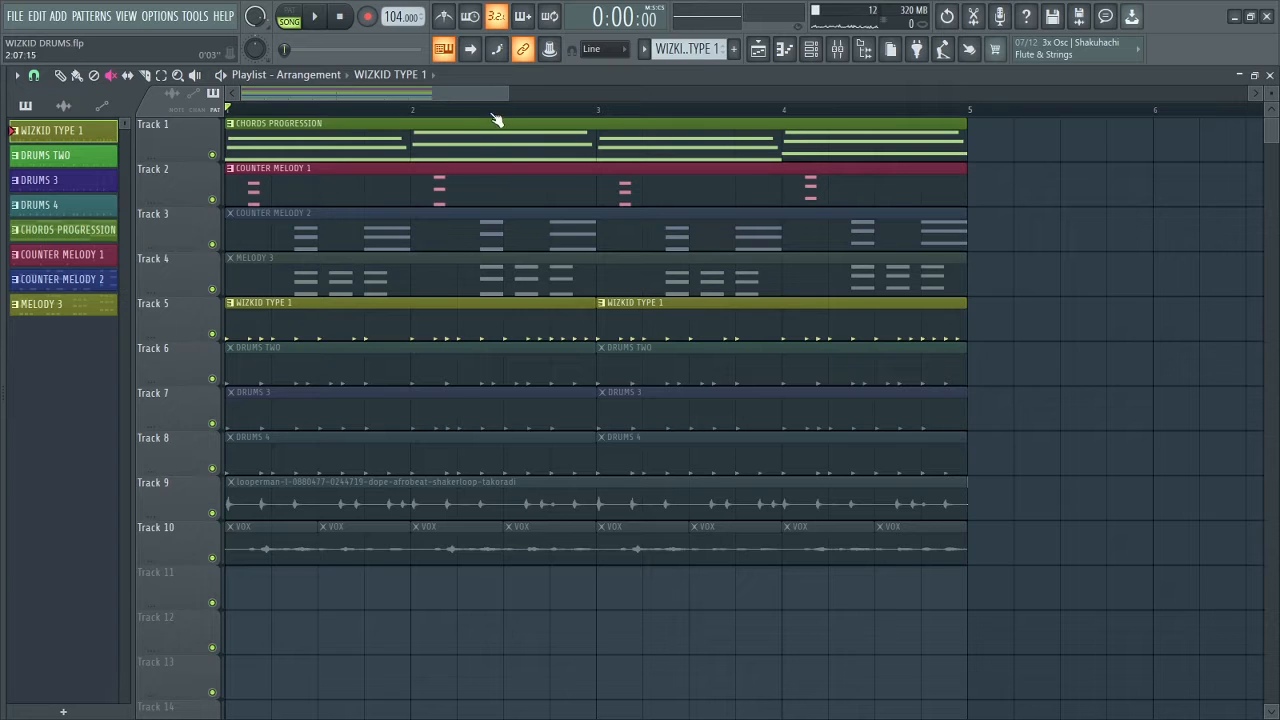
{"action": "key", "text": "space"}
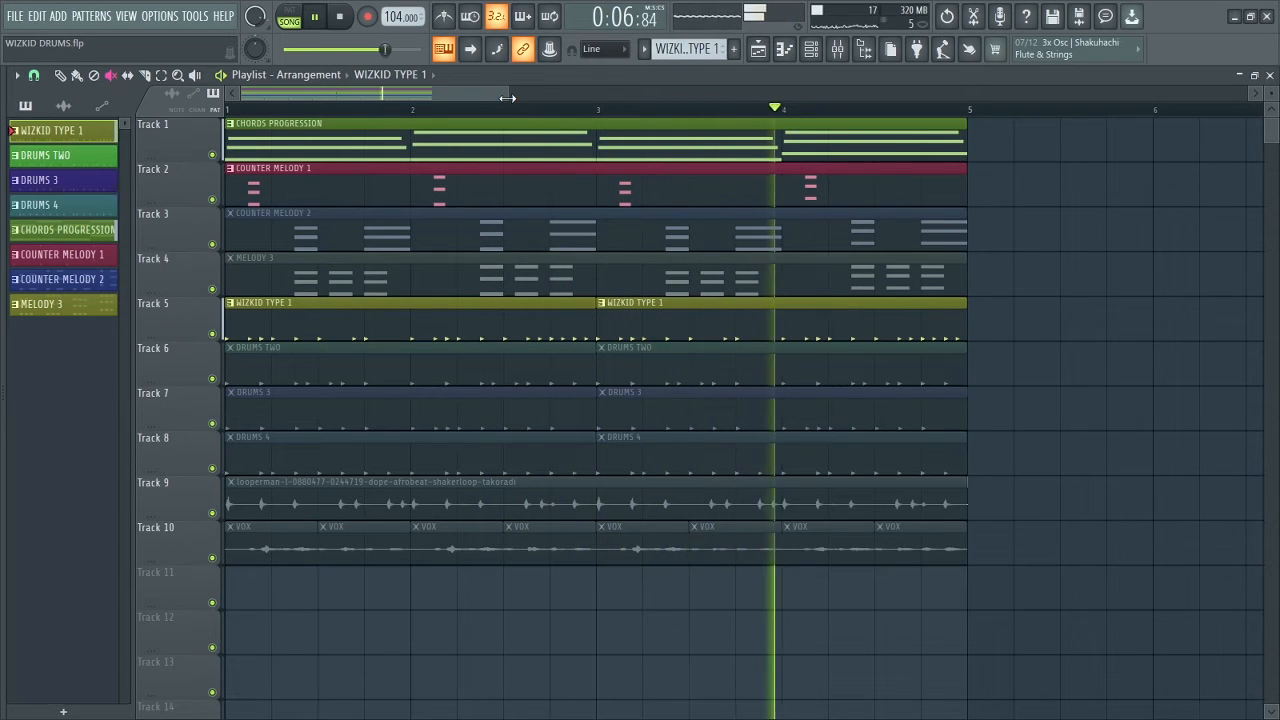
{"action": "key", "text": "space"}
{"action": "left_click", "coordinate": [410, 245]}
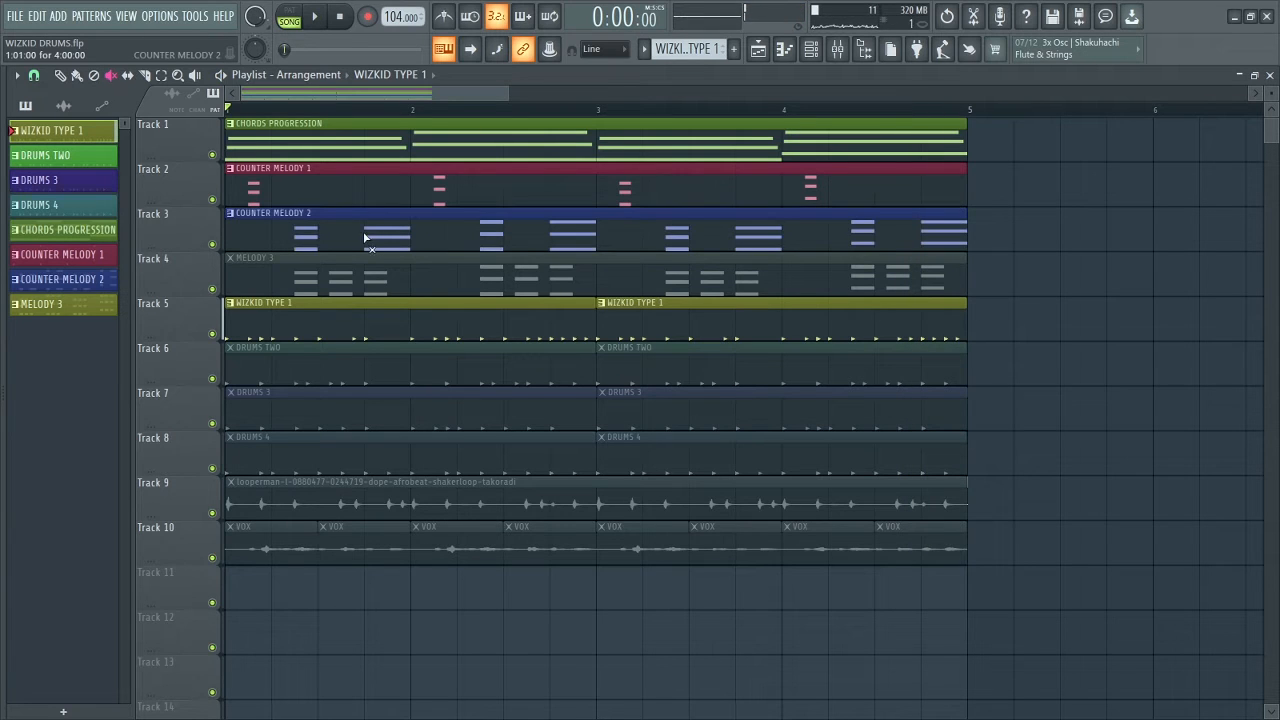
{"action": "key", "text": "space"}
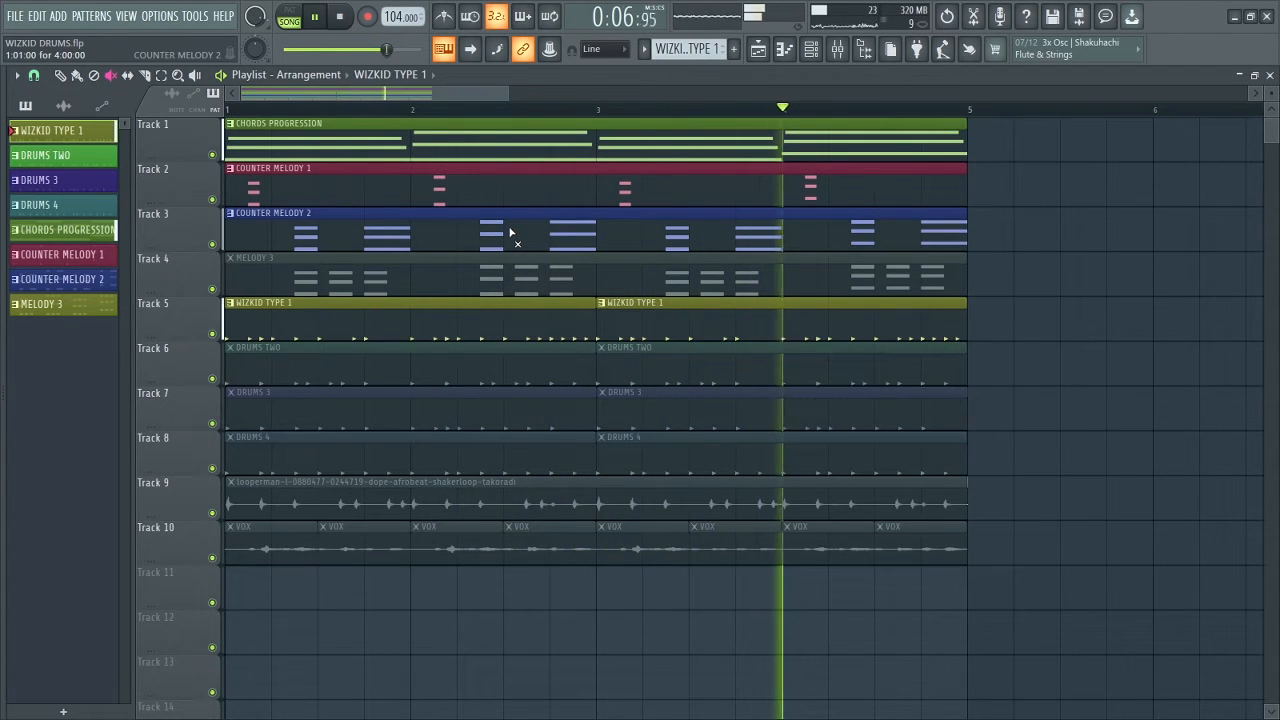
{"action": "key", "text": "space"}
- Unmute the MELODY 3 clip and play the song, viewing the channel rack during playback
{"action": "left_click", "coordinate": [419, 277]}
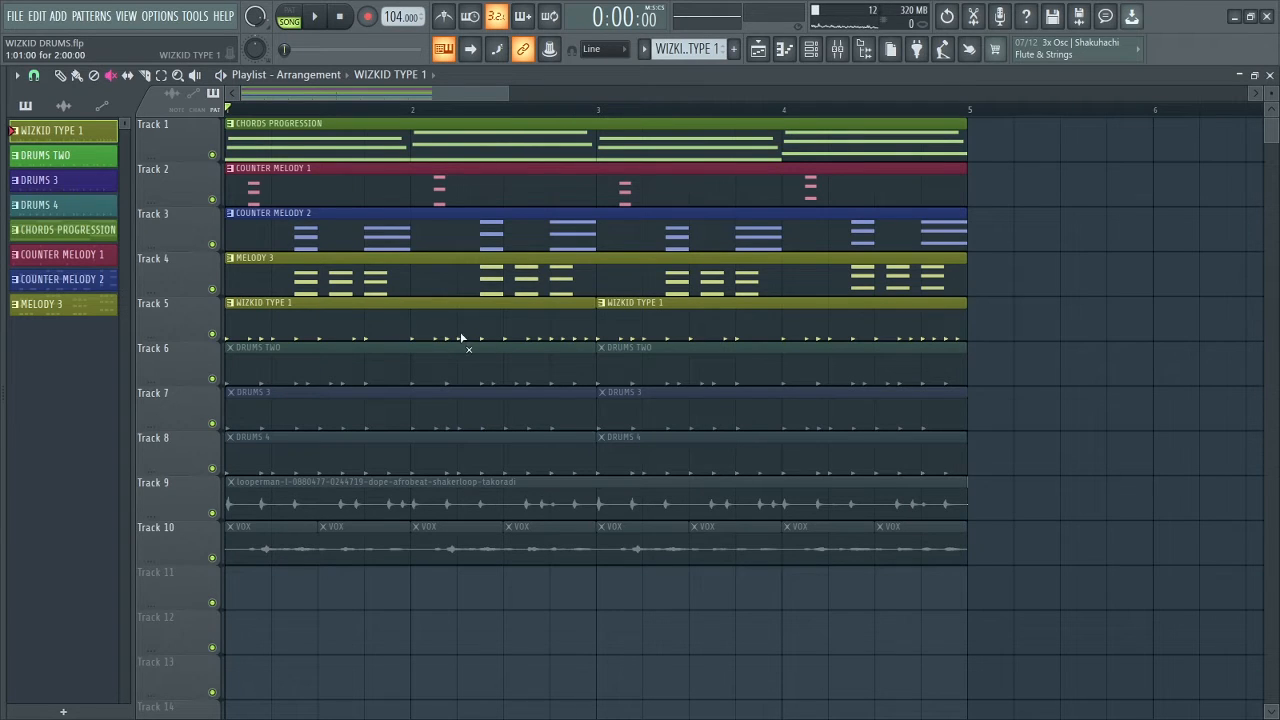
{"action": "key", "text": "space"}
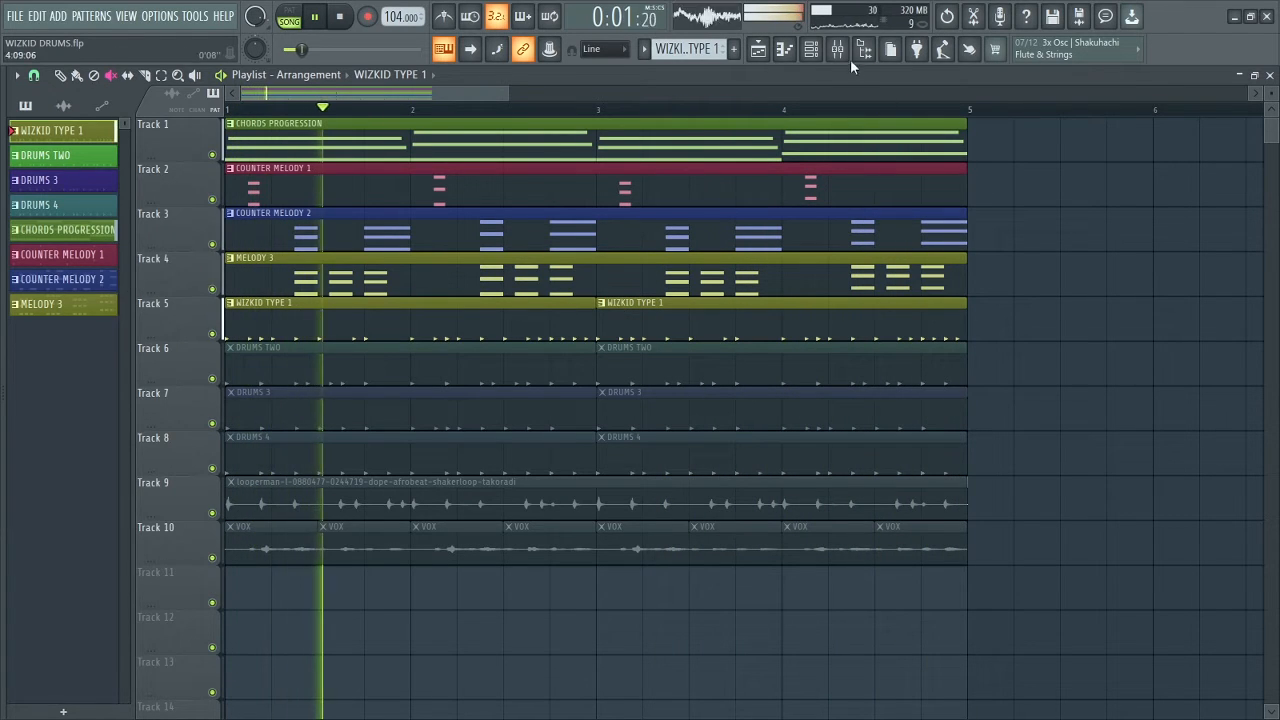
{"action": "left_click", "coordinate": [812, 49]}
{"action": "left_click_drag", "start_coordinate": [637, 139], "coordinate": [675, 168]}
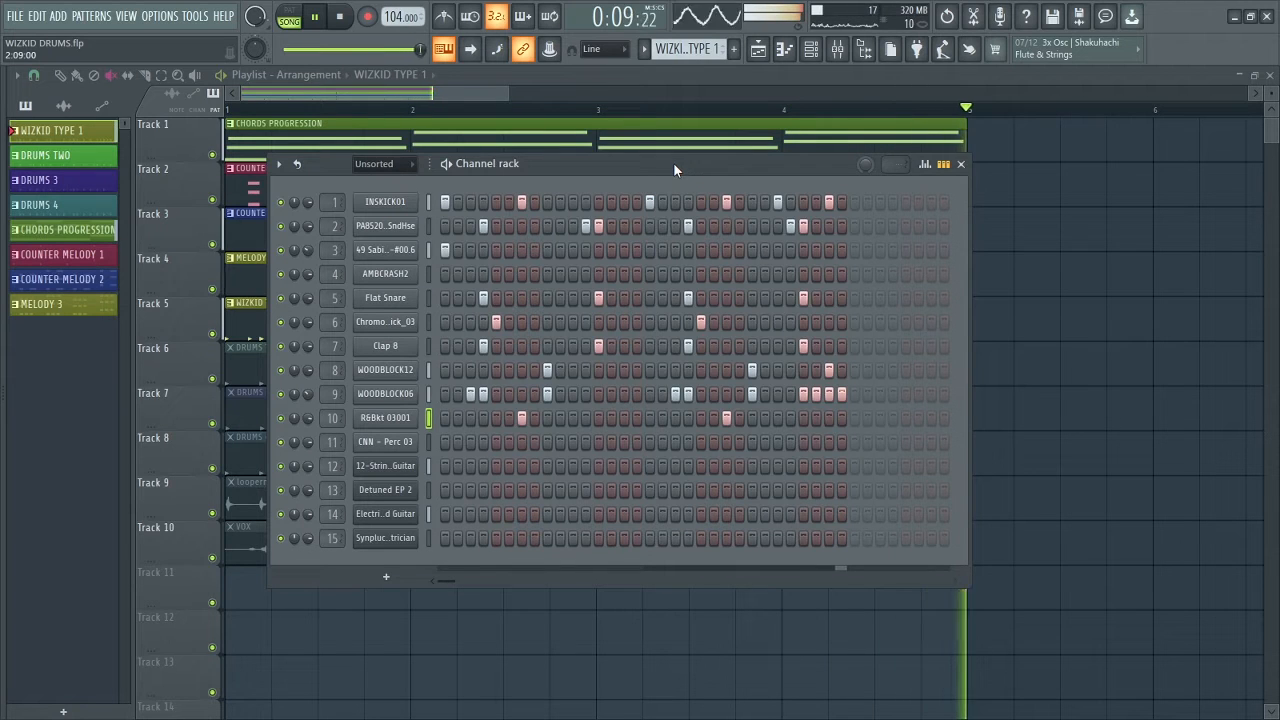
{"action": "mouse_move", "coordinate": [673, 165]}
{"action": "left_mouse_down"}
{"action": "mouse_move", "coordinate": [630, 165]}
{"action": "mouse_move", "coordinate": [664, 165]}
{"action": "left_mouse_up"}
{"action": "key", "text": "F6"}
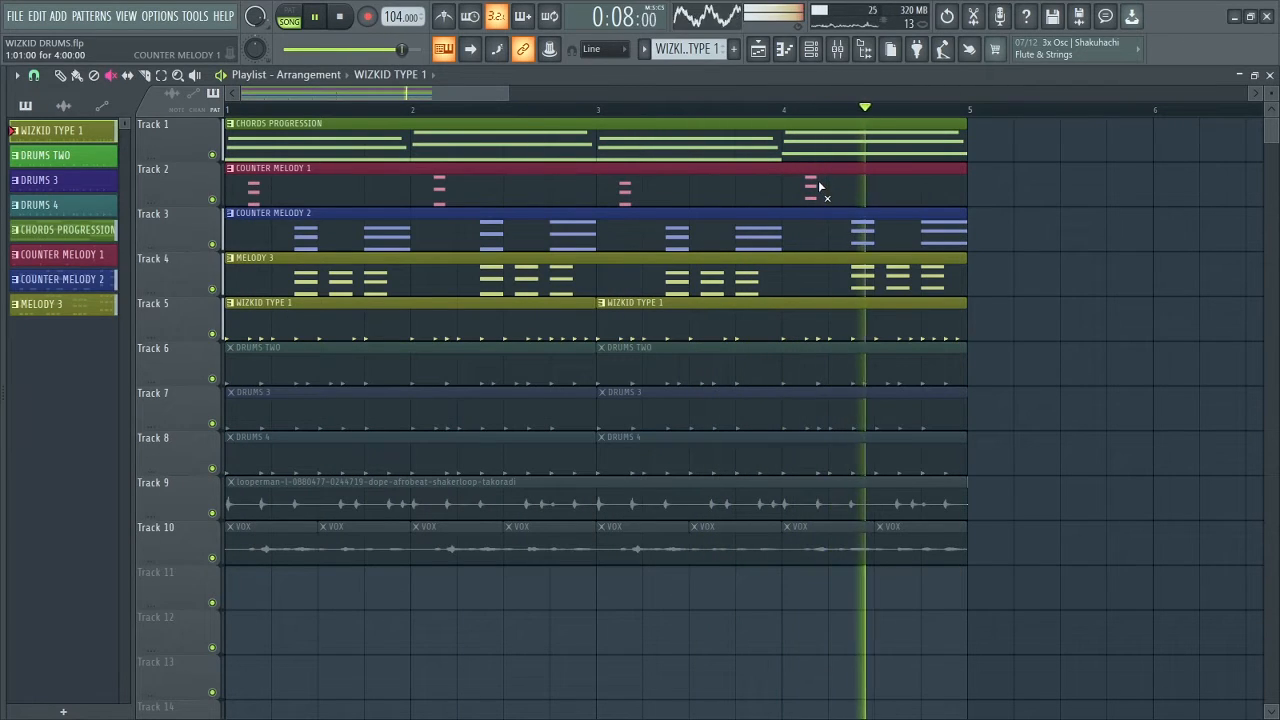
{"action": "key", "text": "space"}
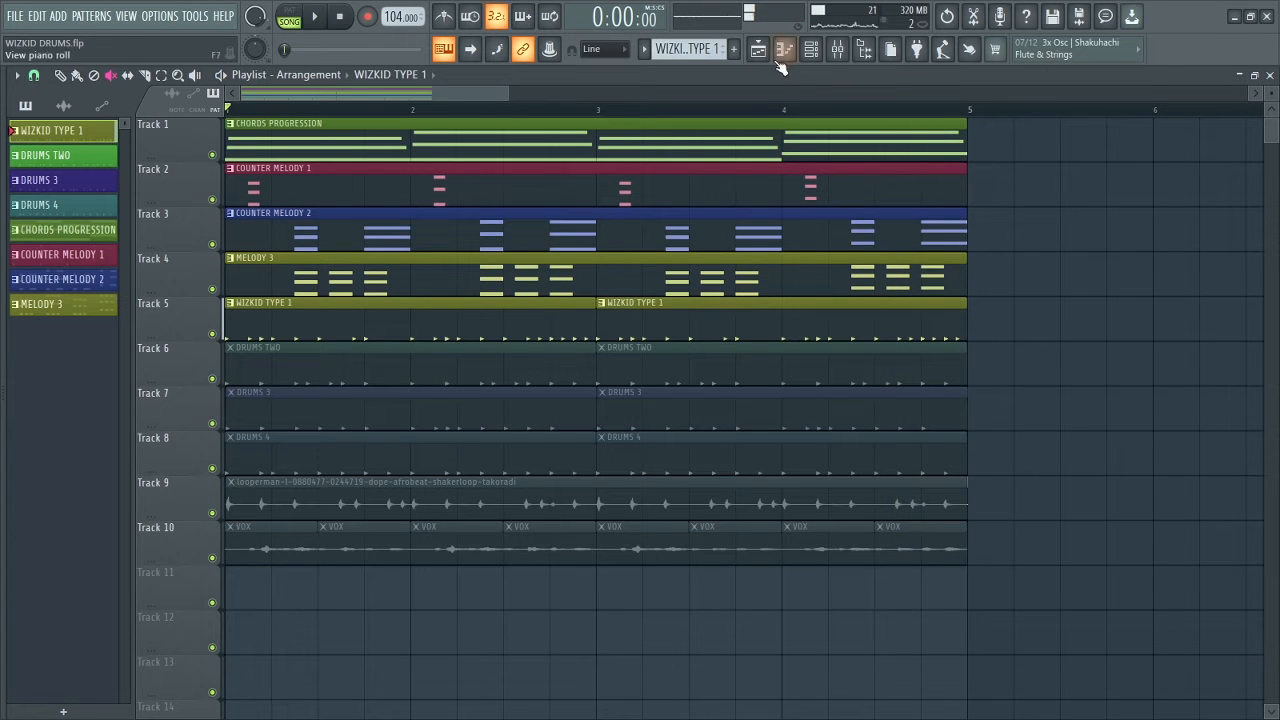
- View the channel rack and switch it to the DRUMS TWO pattern
{"action": "key", "text": "F6"}
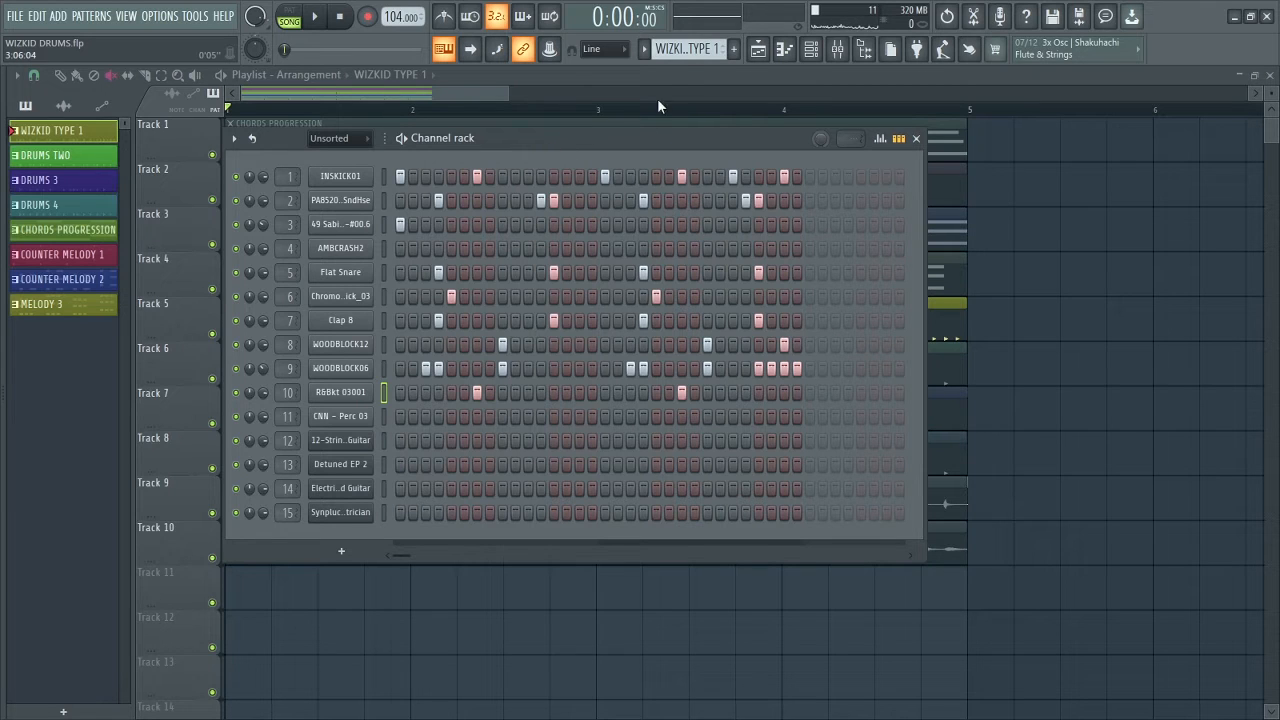
{"action": "left_click", "coordinate": [690, 48]}
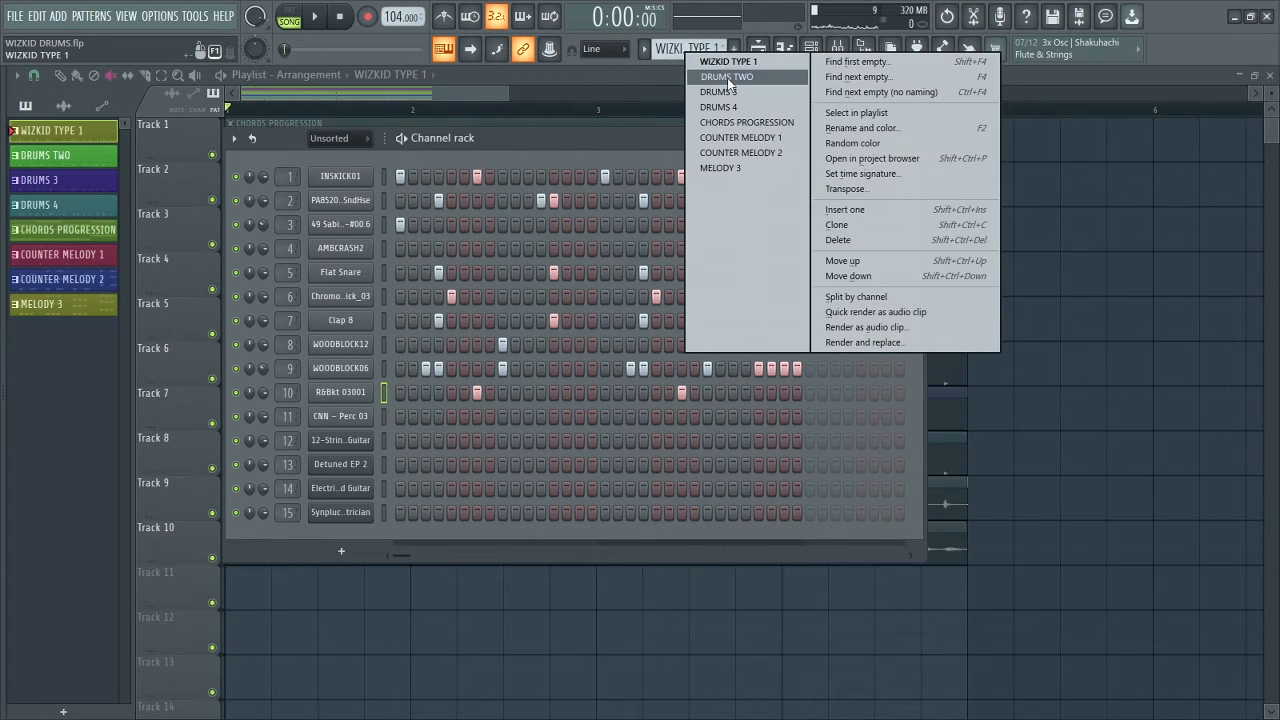
{"action": "left_click", "coordinate": [728, 78]}
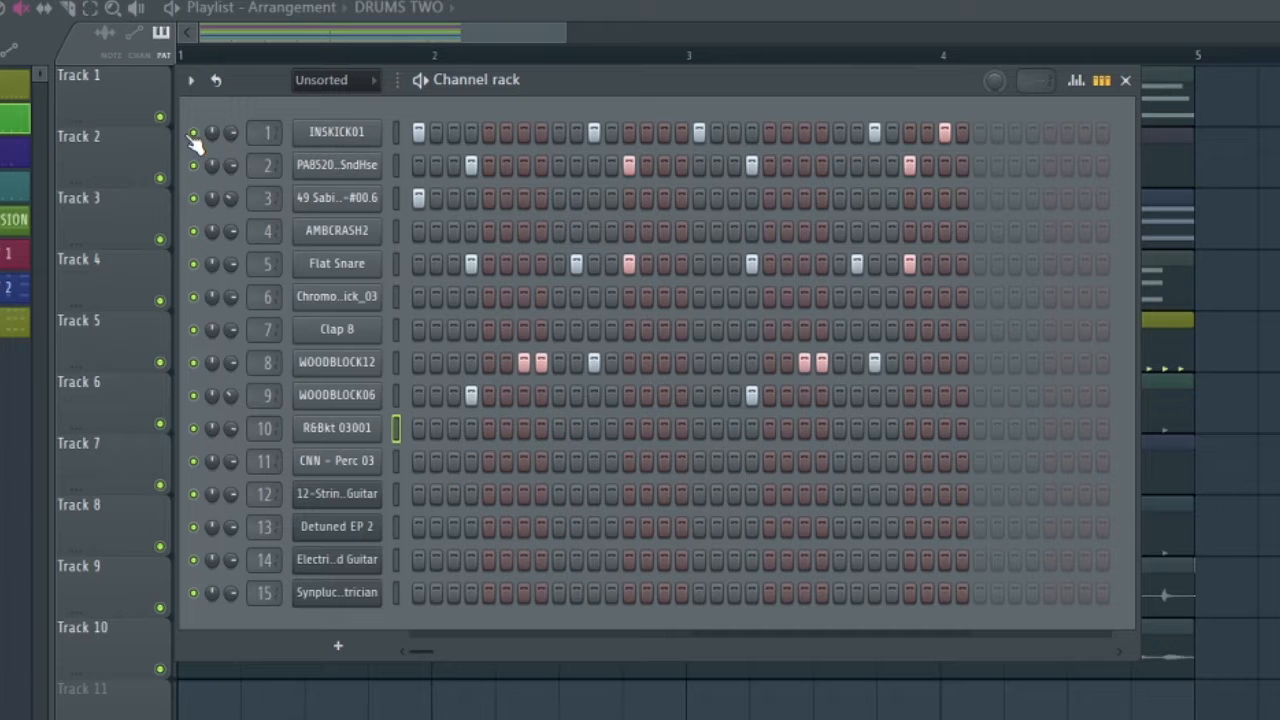
- Solo the INSKICK01 channel and play DRUMS TWO, bringing in the PA8520, 49 Sabi, Flat Snare, WOODBLOCK12 and WOODBLOCK06 channels
{"action": "right_click", "coordinate": [194, 134]}
{"action": "left_click", "coordinate": [206, 143]}
{"action": "left_click_drag", "start_coordinate": [579, 82], "coordinate": [603, 102]}
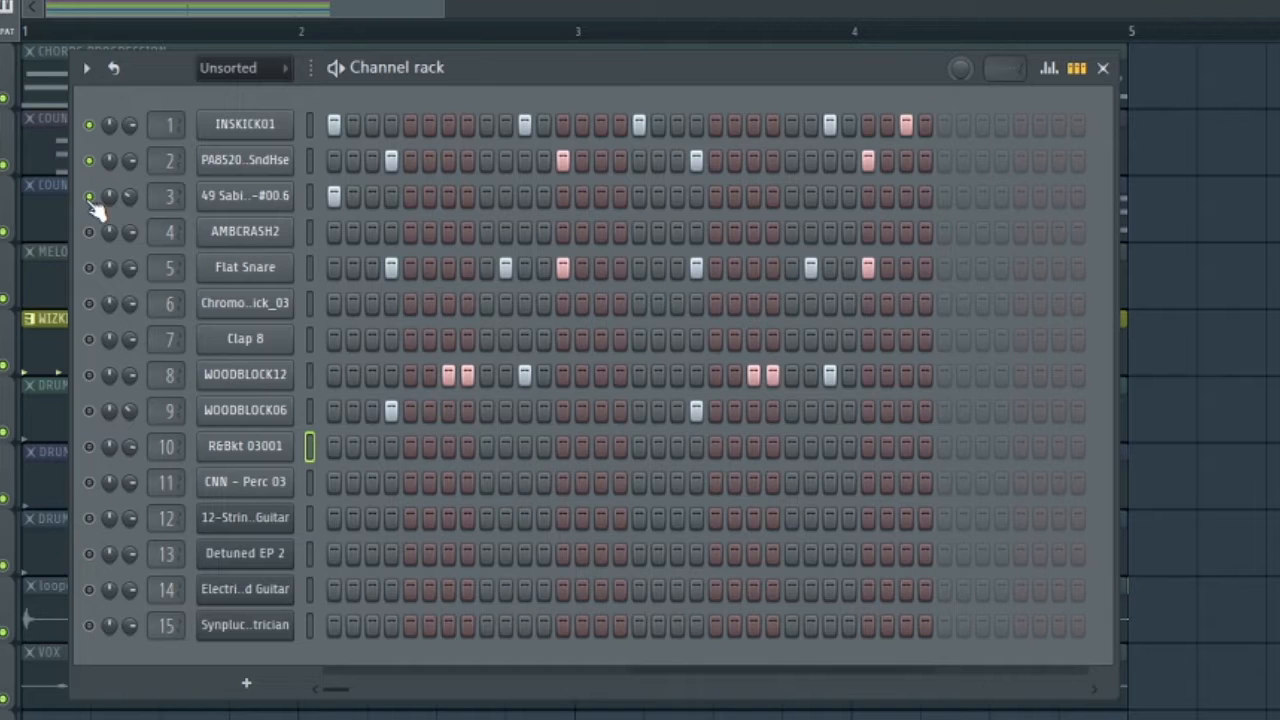
{"action": "key", "text": "space"}
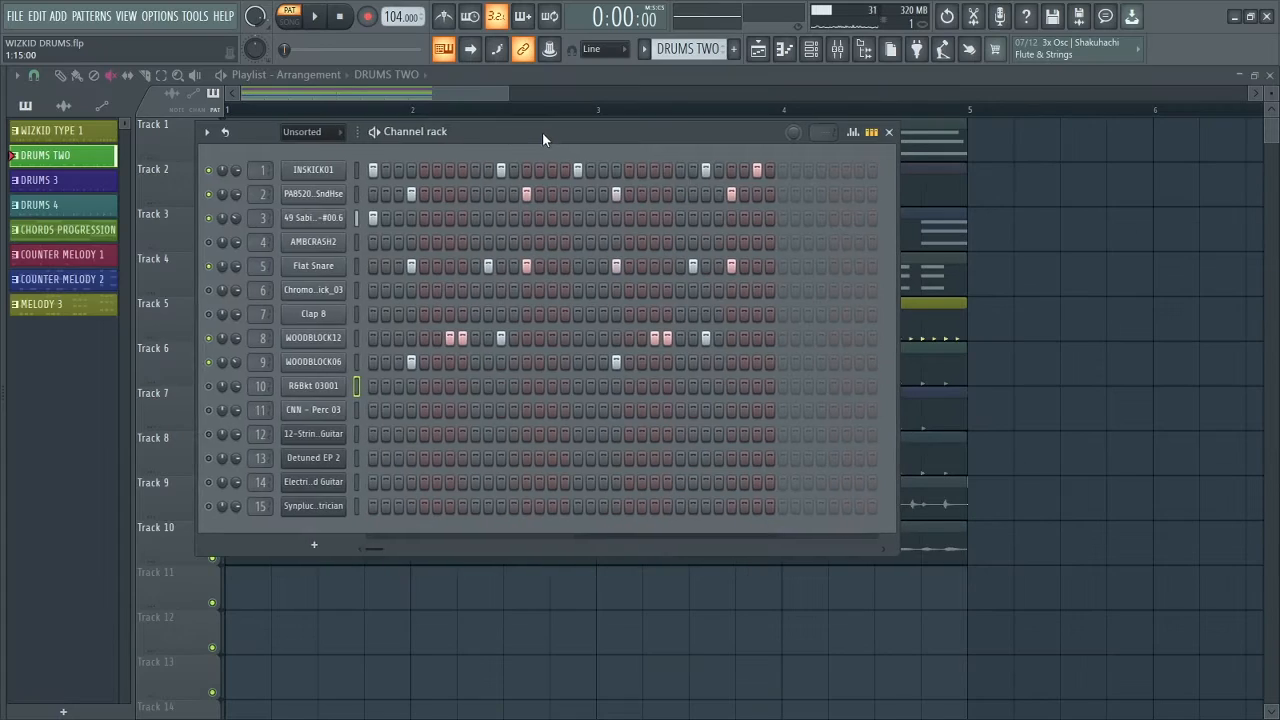
- Play the arrangement in song mode with only the CHORDS PROGRESSION and DRUMS TWO clips unmuted
{"action": "left_click_drag", "start_coordinate": [542, 132], "coordinate": [538, 134]}
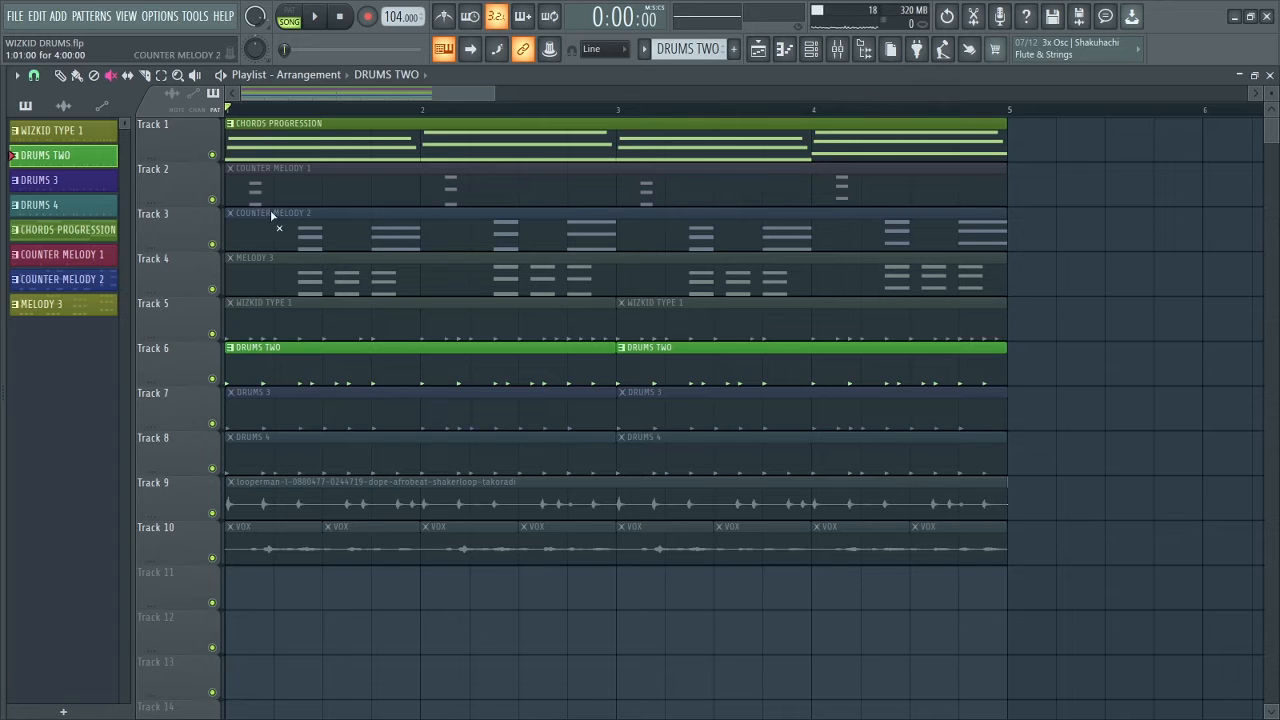
{"action": "key", "text": "space"}
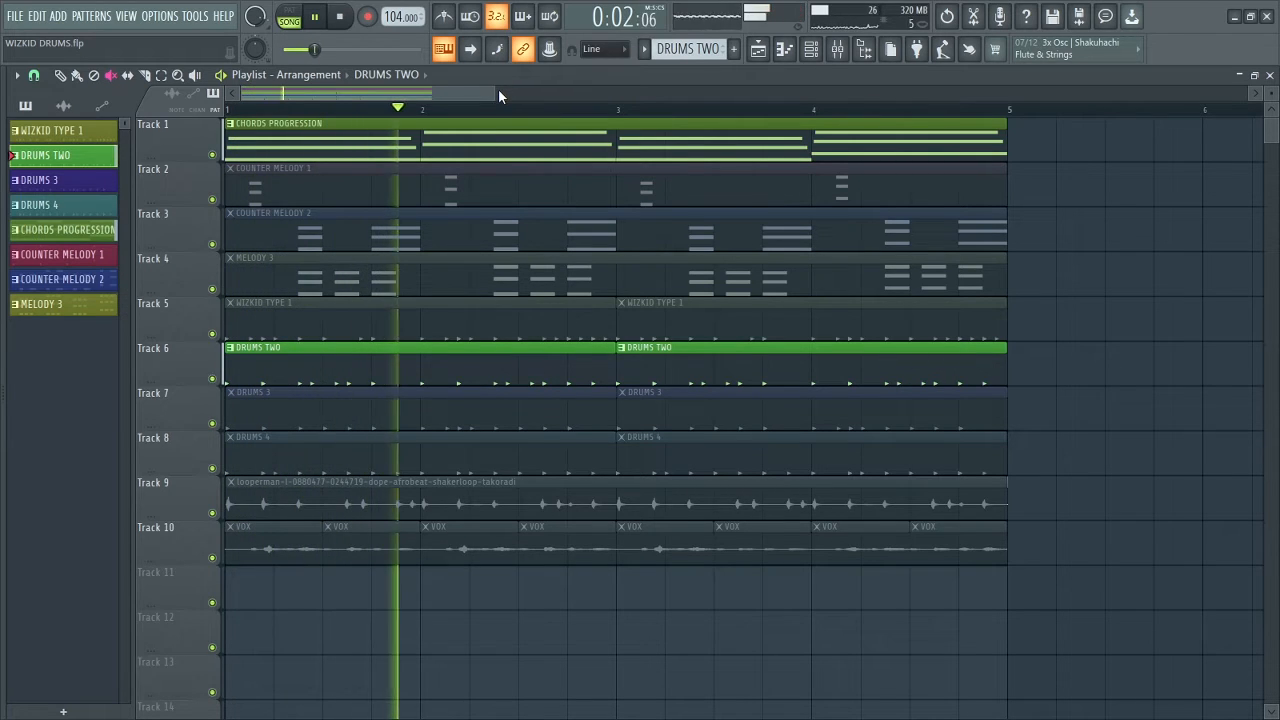
{"action": "left_click_drag", "start_coordinate": [491, 92], "coordinate": [576, 98]}
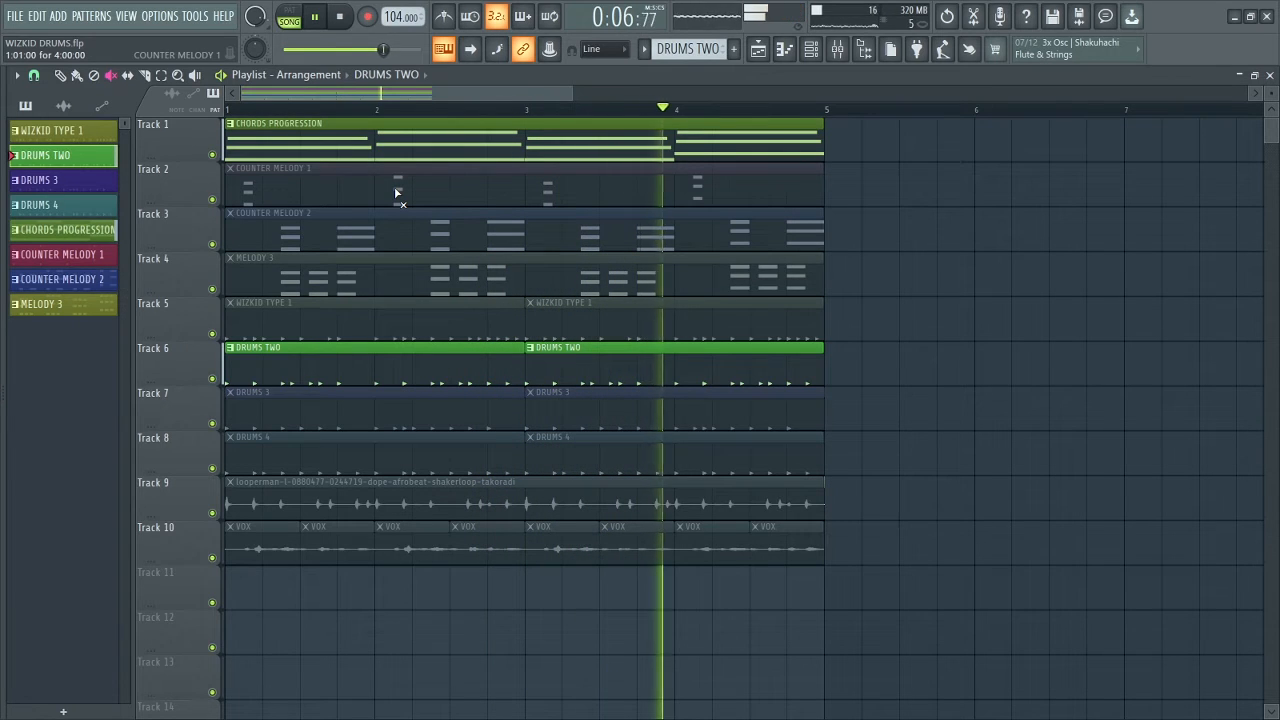
{"action": "key", "text": "space"}
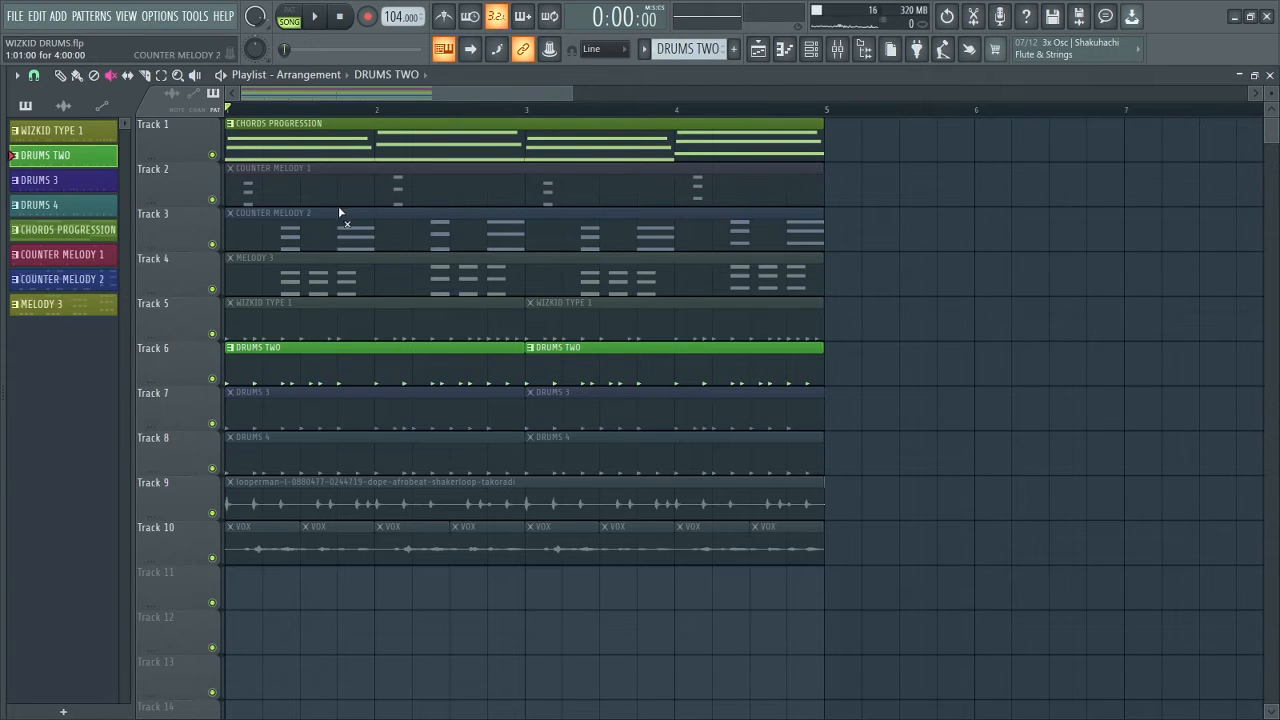
- Unmute the COUNTER MELODY 1, COUNTER MELODY 2 and MELODY 3 clips one after the other, playing the song after each addition
{"action": "left_click", "coordinate": [335, 194]}
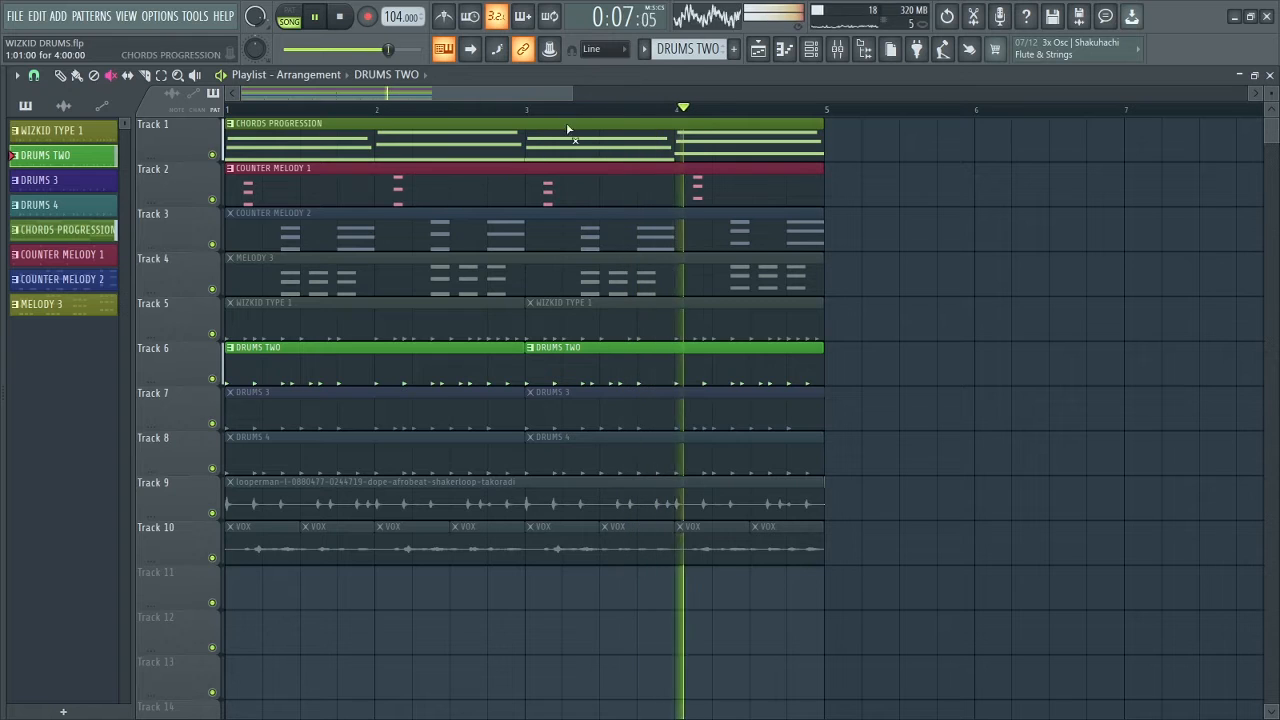
{"action": "scroll", "coordinate": [325, 233], "scroll_direction": "up", "scroll_amount": 3}
{"action": "left_click", "coordinate": [325, 233]}
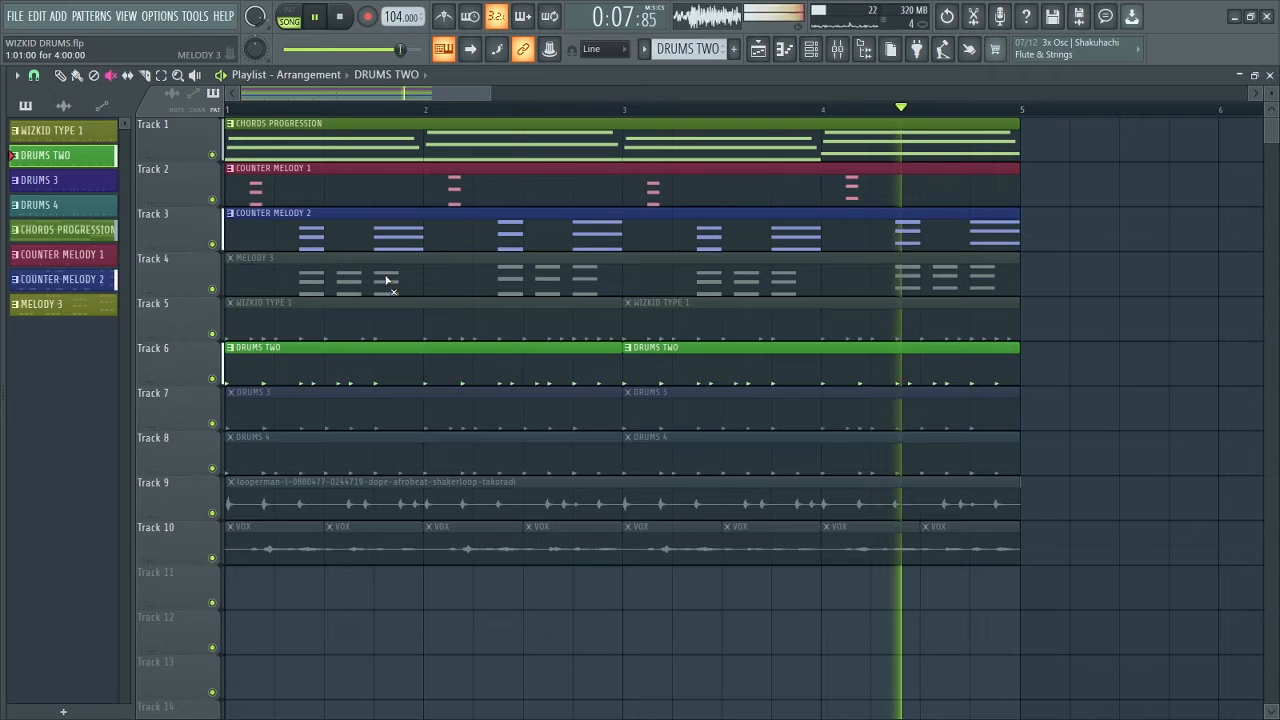
{"action": "left_click", "coordinate": [388, 280]}
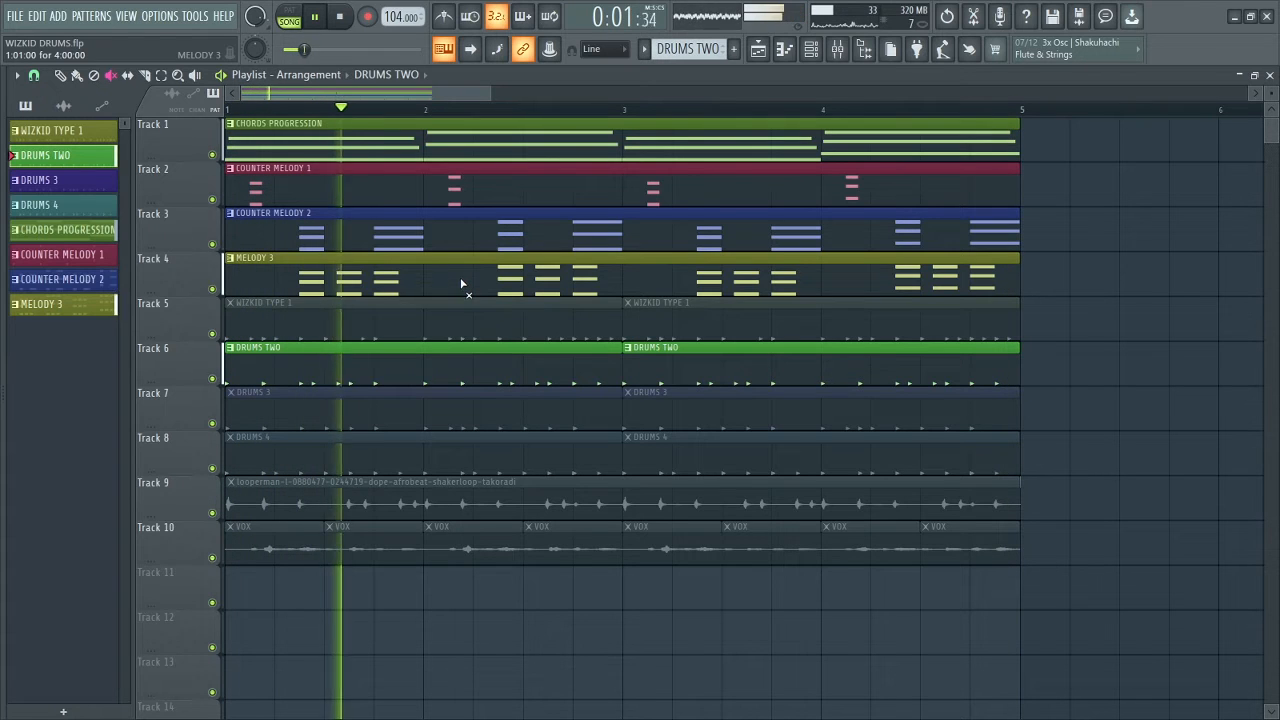
- View the DRUMS TWO steps in the channel rack while the full song plays, and stop playback
{"action": "left_click", "coordinate": [811, 49]}
{"action": "left_click_drag", "start_coordinate": [600, 141], "coordinate": [673, 159]}
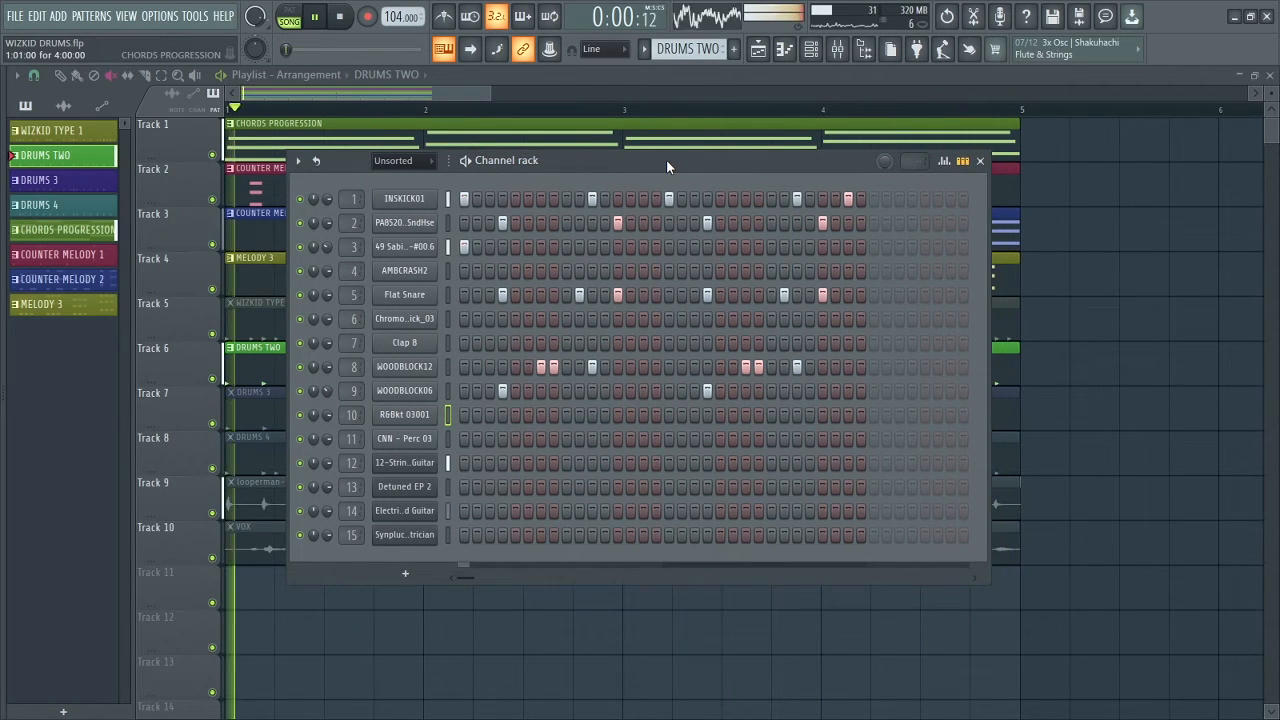
{"action": "left_click_drag", "start_coordinate": [663, 161], "coordinate": [642, 162]}
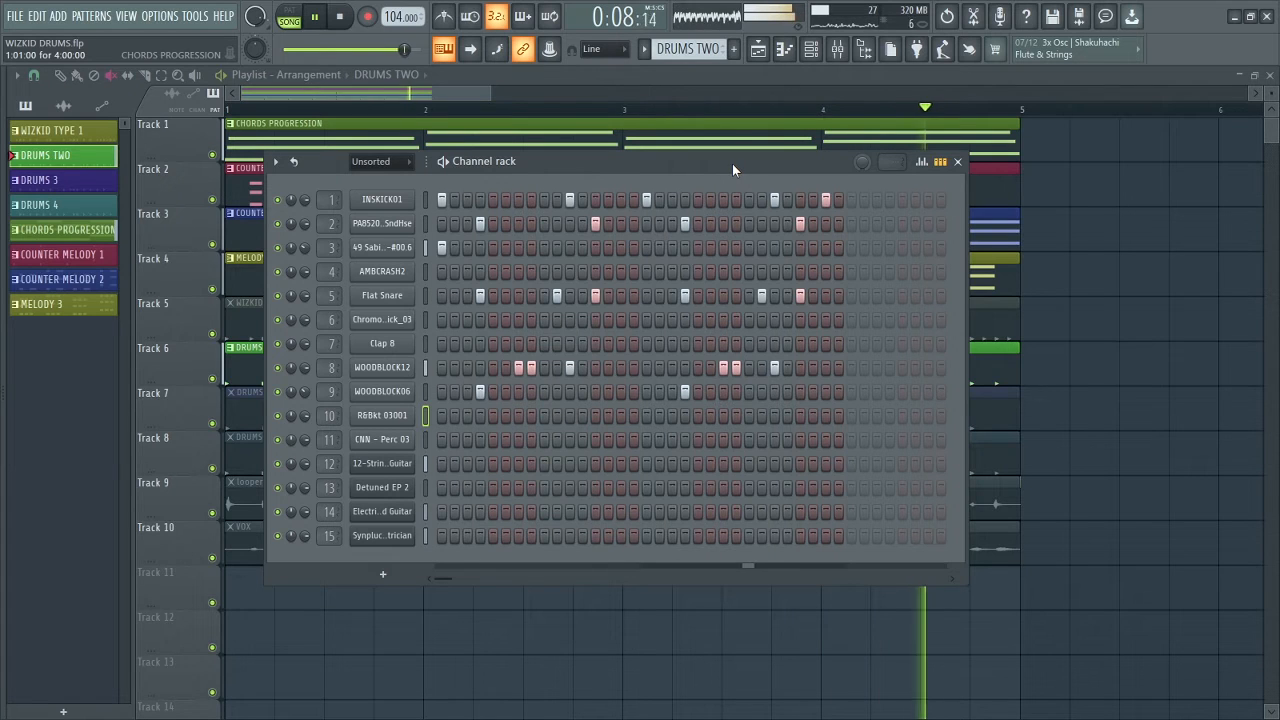
{"action": "key", "text": "space"}
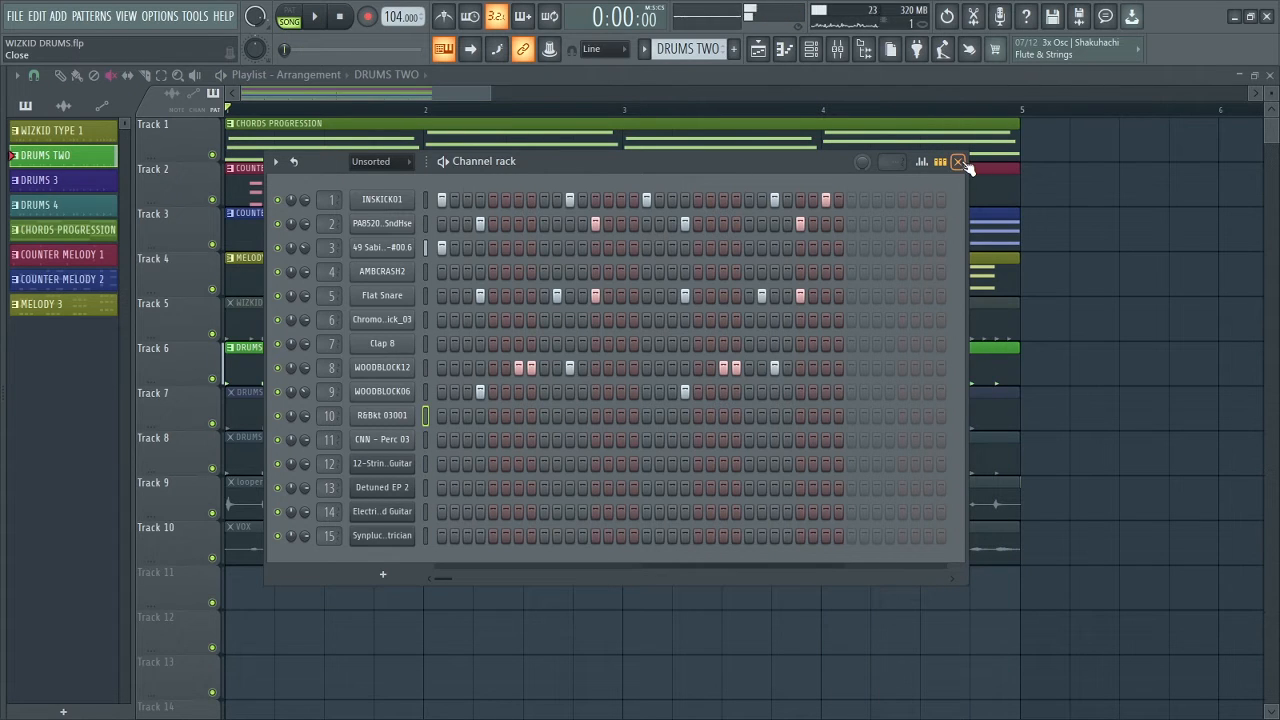
- Switch the channel rack to the DRUMS 3 pattern
{"action": "left_click_drag", "start_coordinate": [747, 160], "coordinate": [695, 156]}
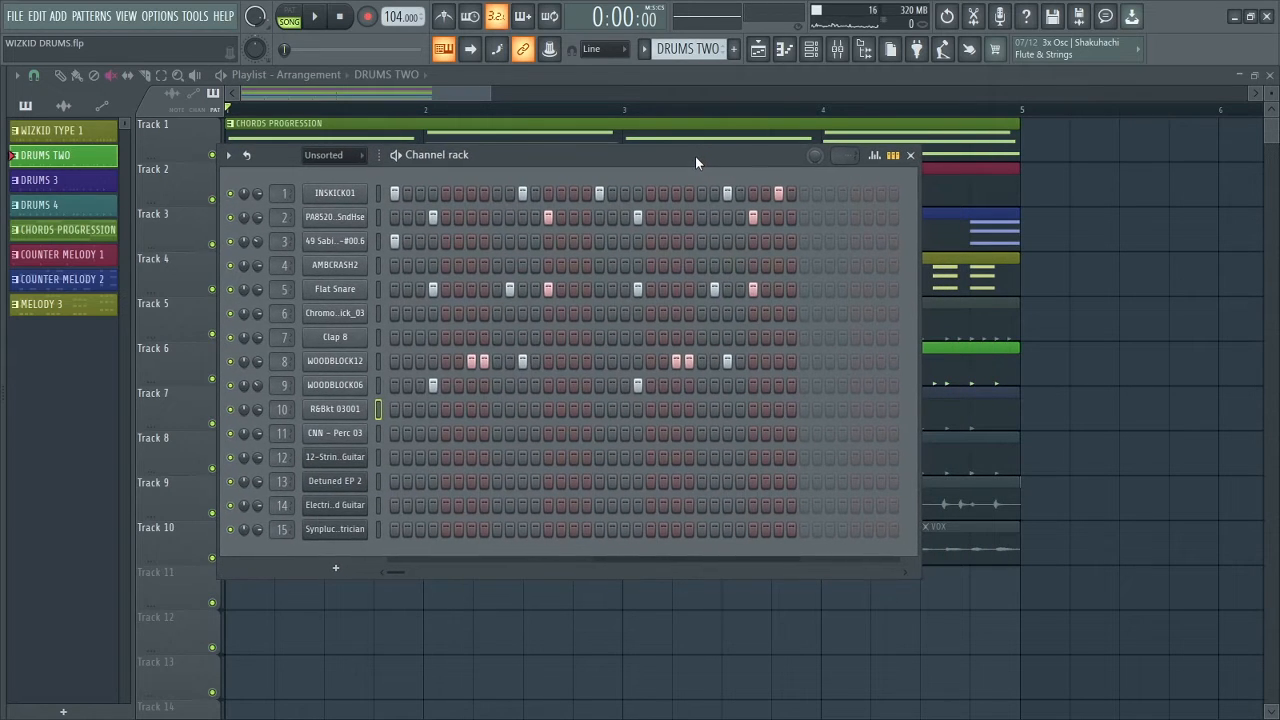
{"action": "right_click", "coordinate": [690, 54]}
{"action": "left_click", "coordinate": [706, 92]}
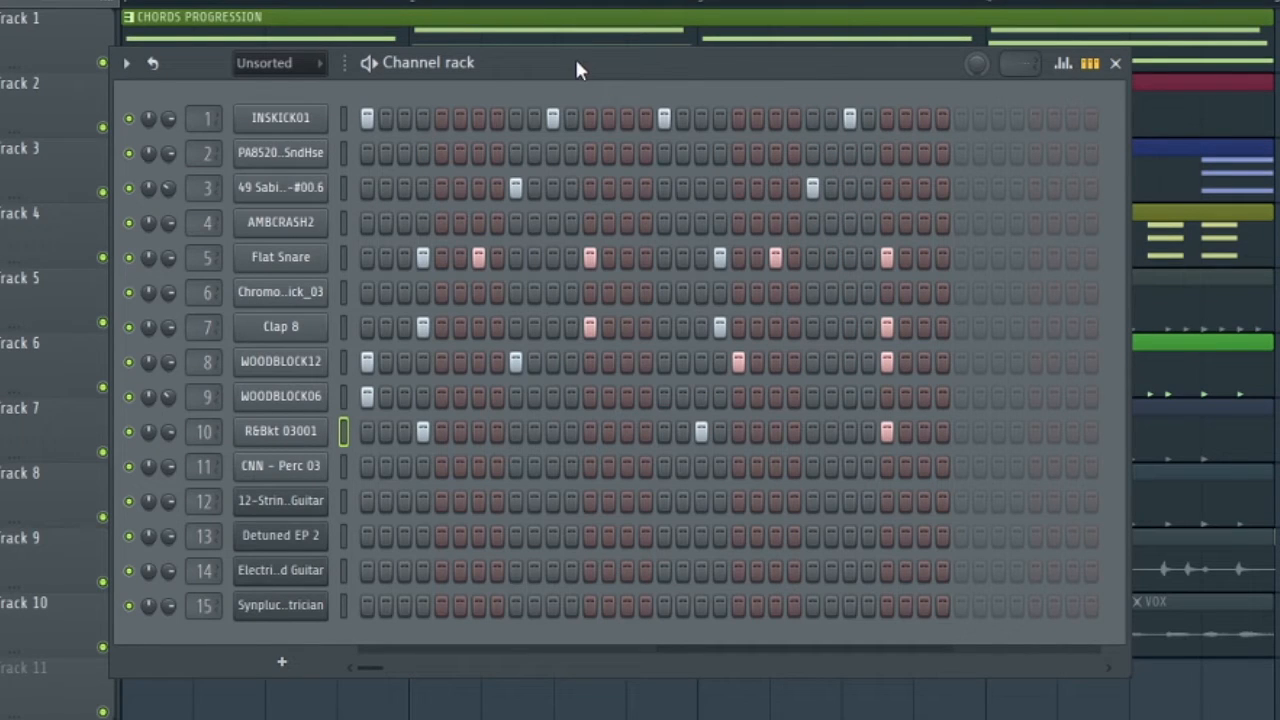
- Solo the INSKICK01 channel and play DRUMS 3, bringing in the pattern's other drum channels layer by layer
{"action": "right_click", "coordinate": [131, 119]}
{"action": "left_click", "coordinate": [158, 134]}
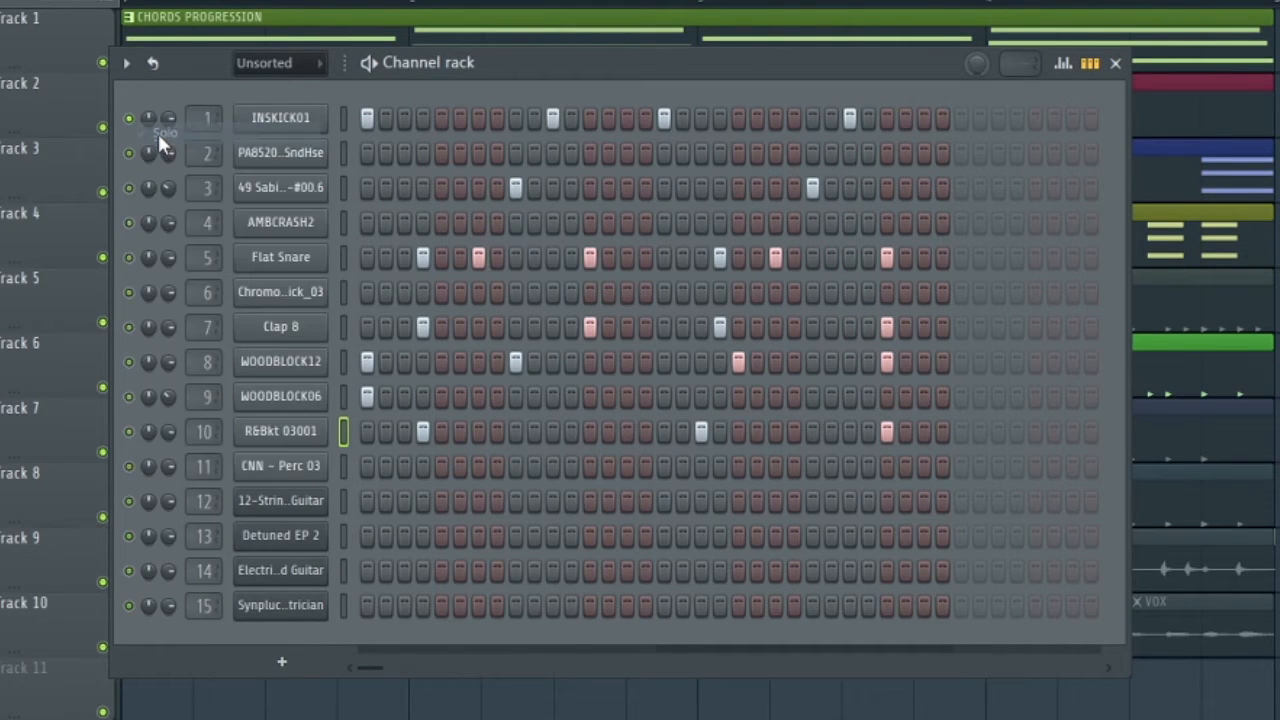
{"action": "mouse_move", "coordinate": [504, 60]}
{"action": "left_mouse_down"}
{"action": "mouse_move", "coordinate": [495, 53]}
{"action": "mouse_move", "coordinate": [521, 59]}
{"action": "mouse_move", "coordinate": [502, 61]}
{"action": "left_mouse_up"}
{"action": "key", "text": "space"}
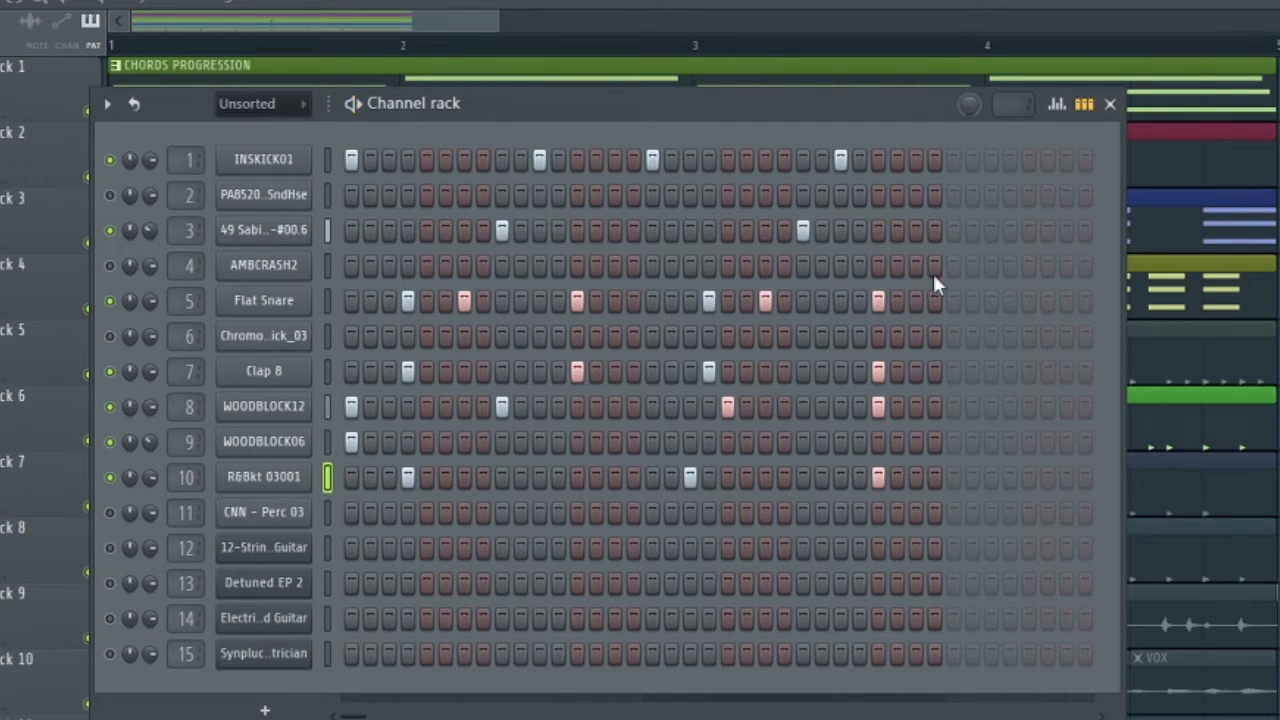
- Reactivate all channels by toggling the solo state of INSKICK01, and close the channel rack
{"action": "right_click", "coordinate": [115, 163]}
{"action": "left_click", "coordinate": [134, 178]}
{"action": "right_click", "coordinate": [113, 165]}
{"action": "left_click", "coordinate": [125, 176]}
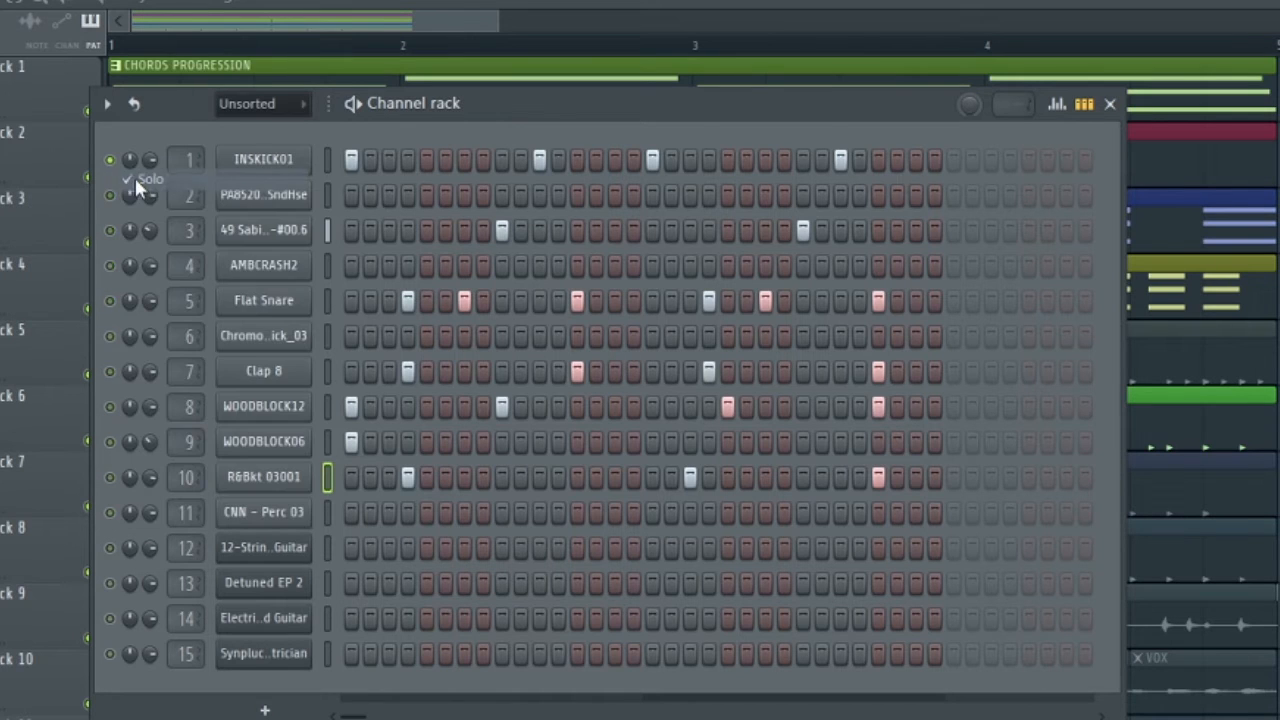
{"action": "left_click", "coordinate": [1109, 104]}
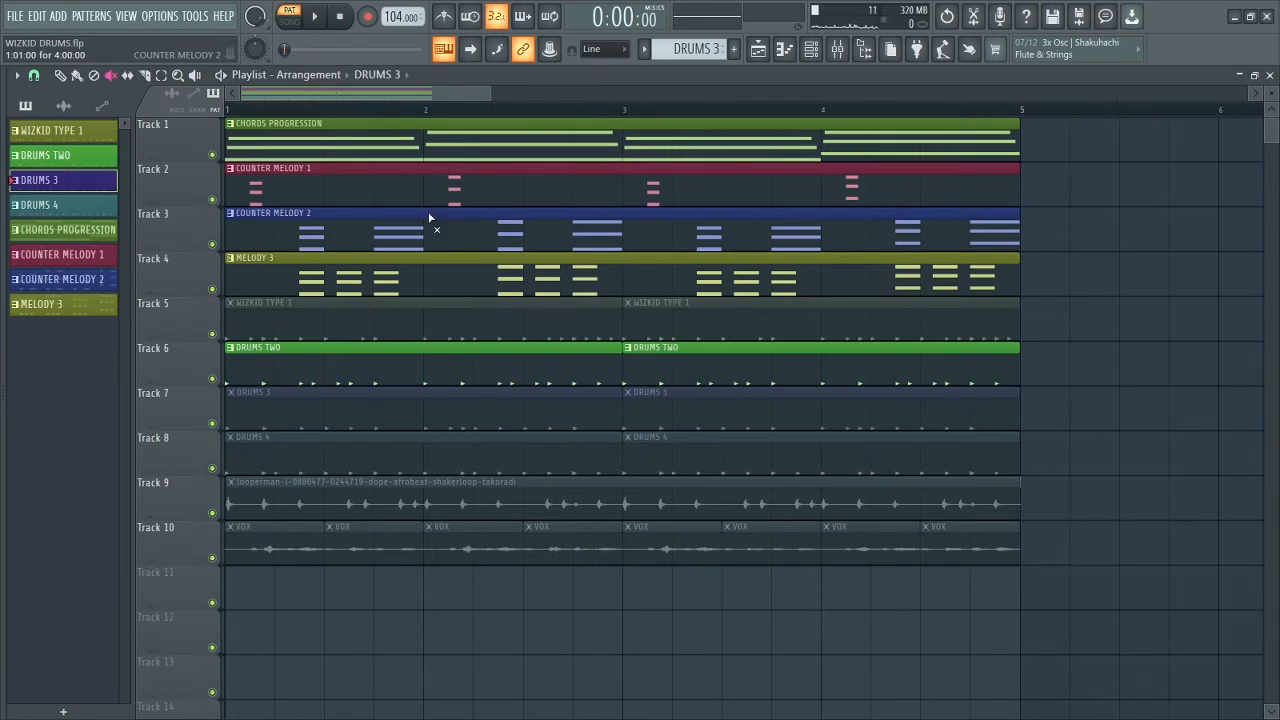
- Leave only the CHORDS PROGRESSION and DRUMS 3 clips unmuted in the playlist, and play the arrangement in song mode
{"action": "left_click", "coordinate": [371, 180]}
{"action": "left_click", "coordinate": [374, 241]}
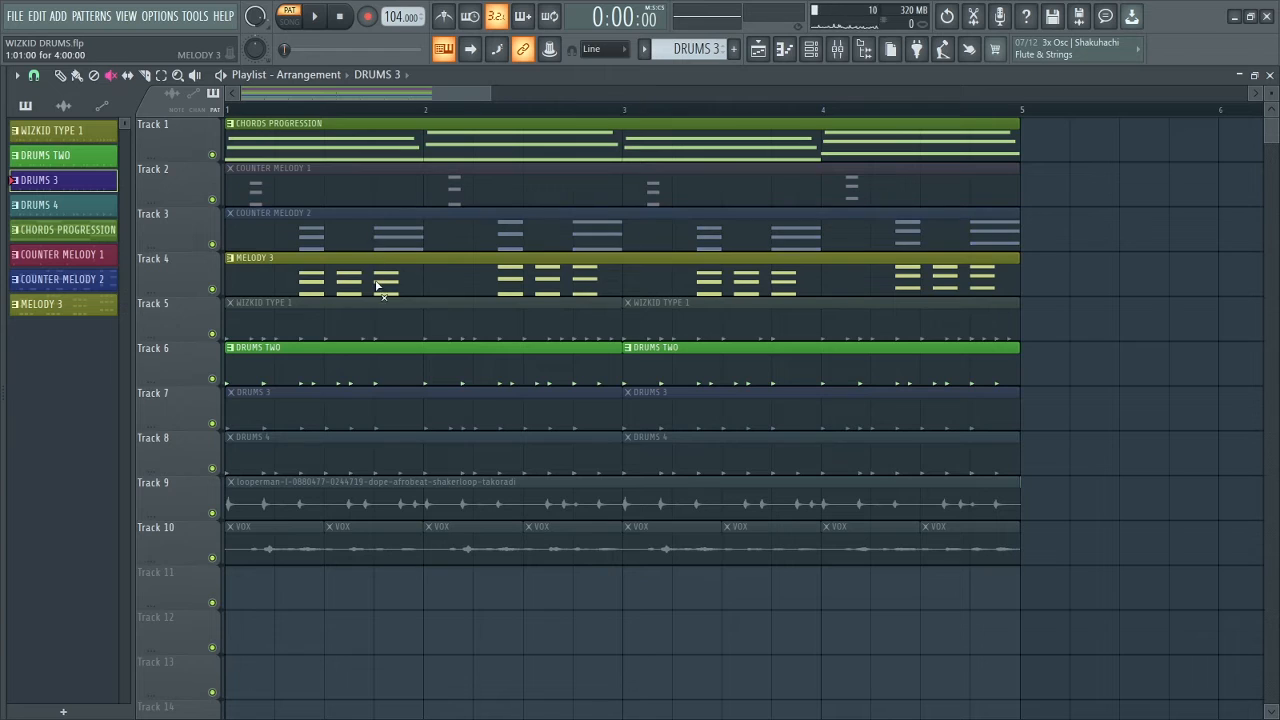
{"action": "left_click", "coordinate": [382, 286]}
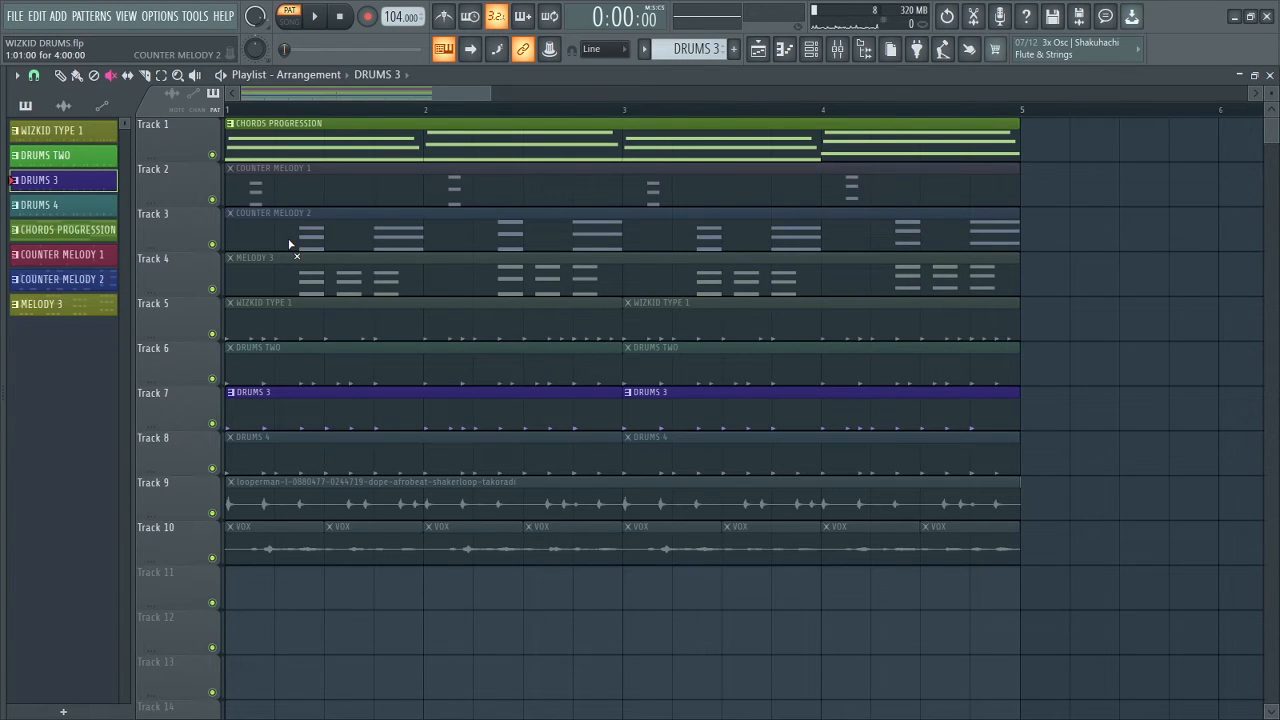
{"action": "left_click_drag", "start_coordinate": [490, 91], "coordinate": [540, 90]}
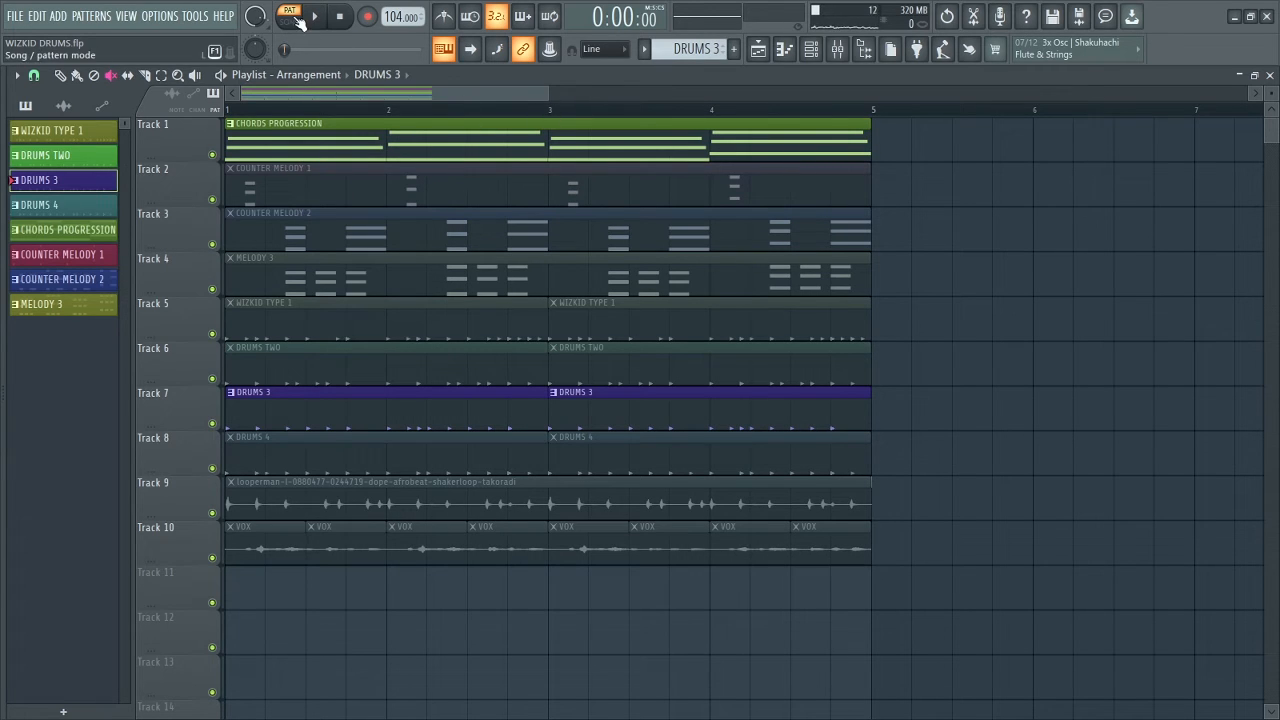
{"action": "key", "text": "space"}
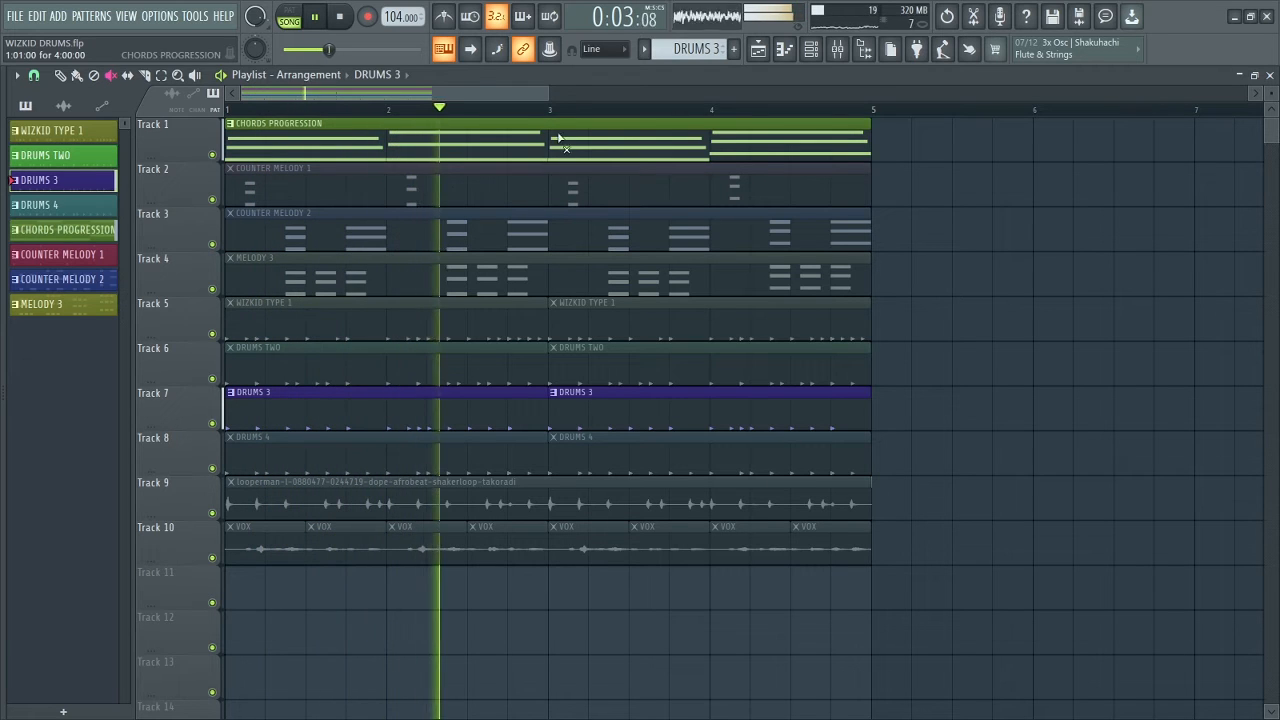
- Unmute the COUNTER MELODY 1, COUNTER MELODY 2 and MELODY 3 clips in turn over the DRUMS 3 clips during playback
{"action": "left_click_drag", "start_coordinate": [547, 94], "coordinate": [487, 96]}
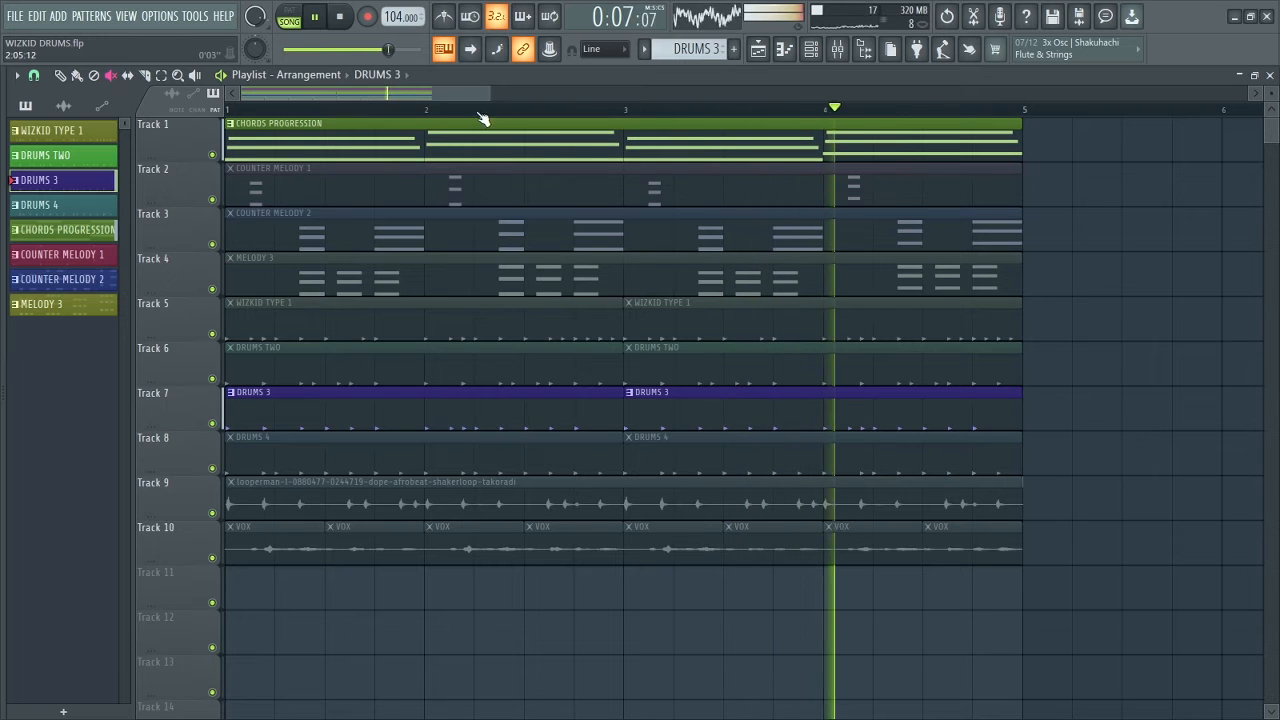
{"action": "left_click", "coordinate": [350, 194]}
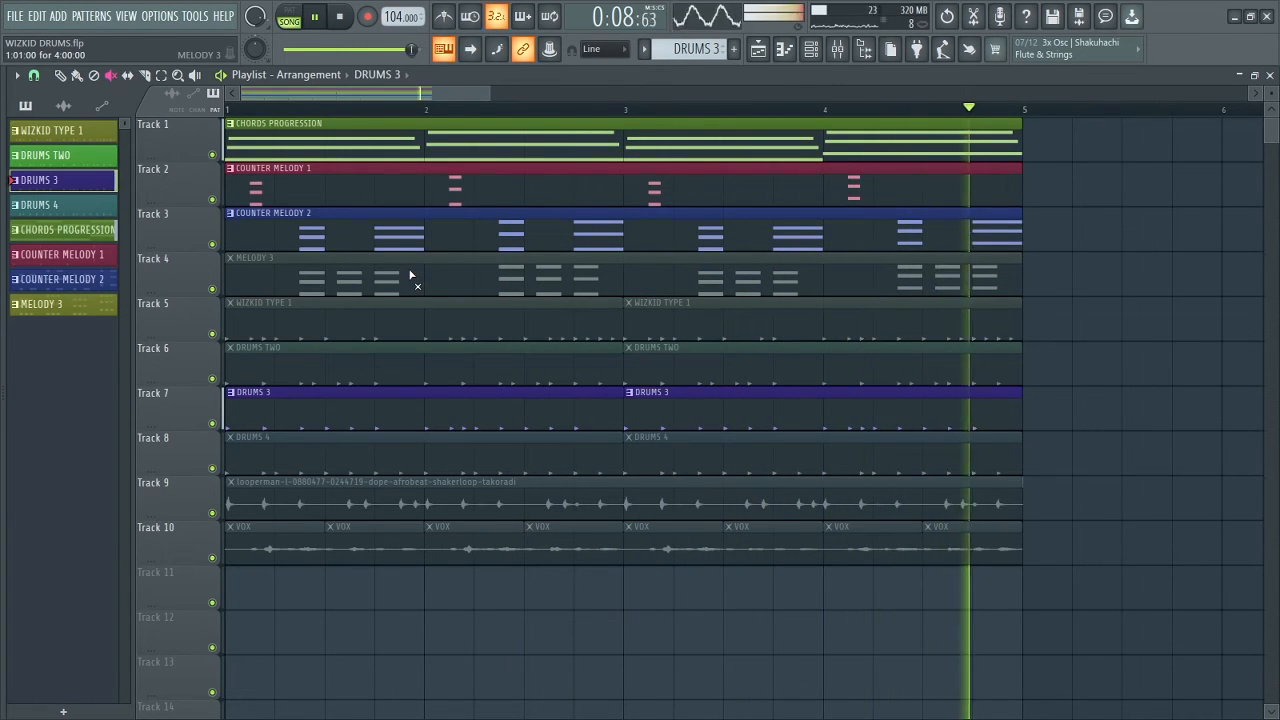
{"action": "left_click", "coordinate": [410, 275]}
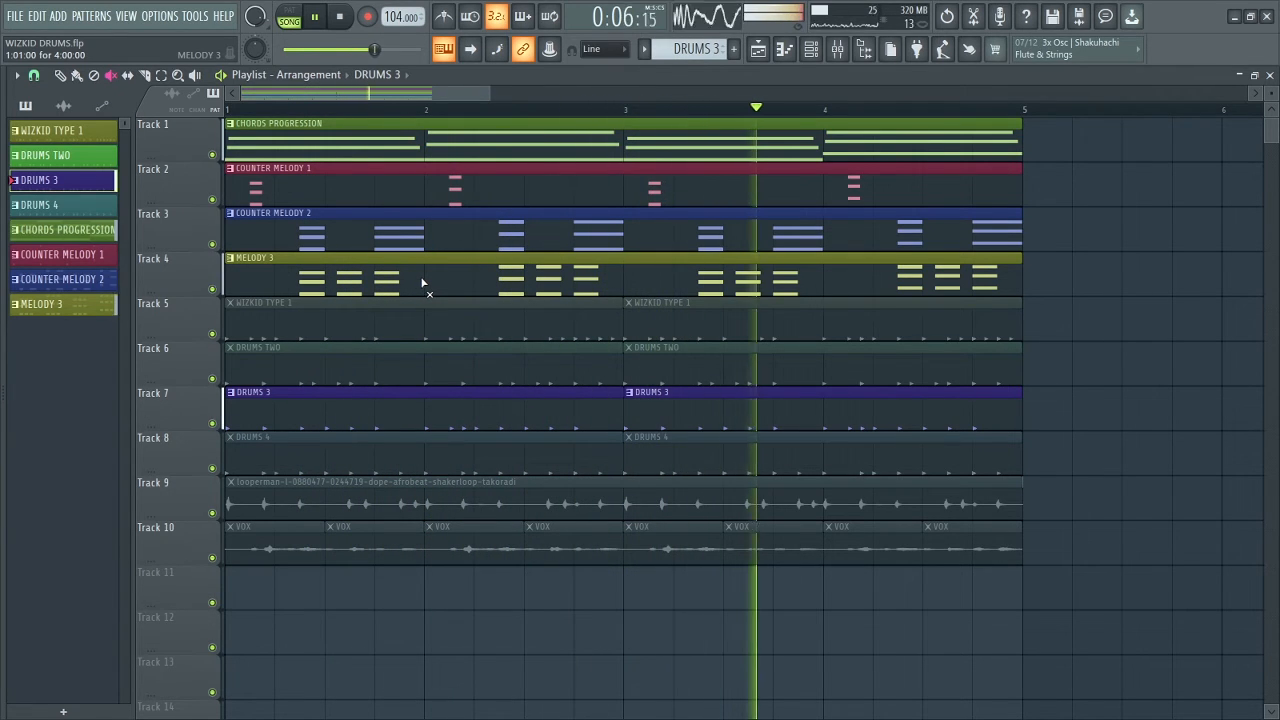
- View the DRUMS 3 steps in the channel rack while the full song plays, and stop playback
{"action": "left_click", "coordinate": [817, 54]}
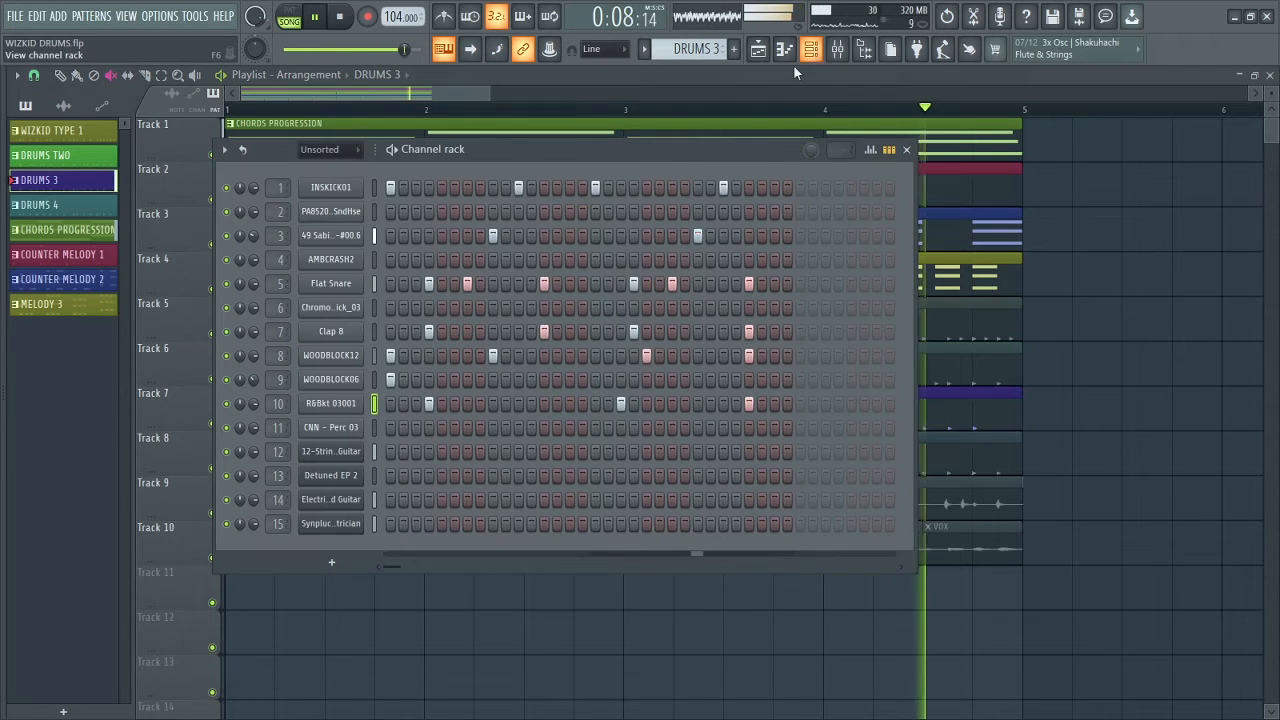
{"action": "left_click_drag", "start_coordinate": [521, 145], "coordinate": [544, 167]}
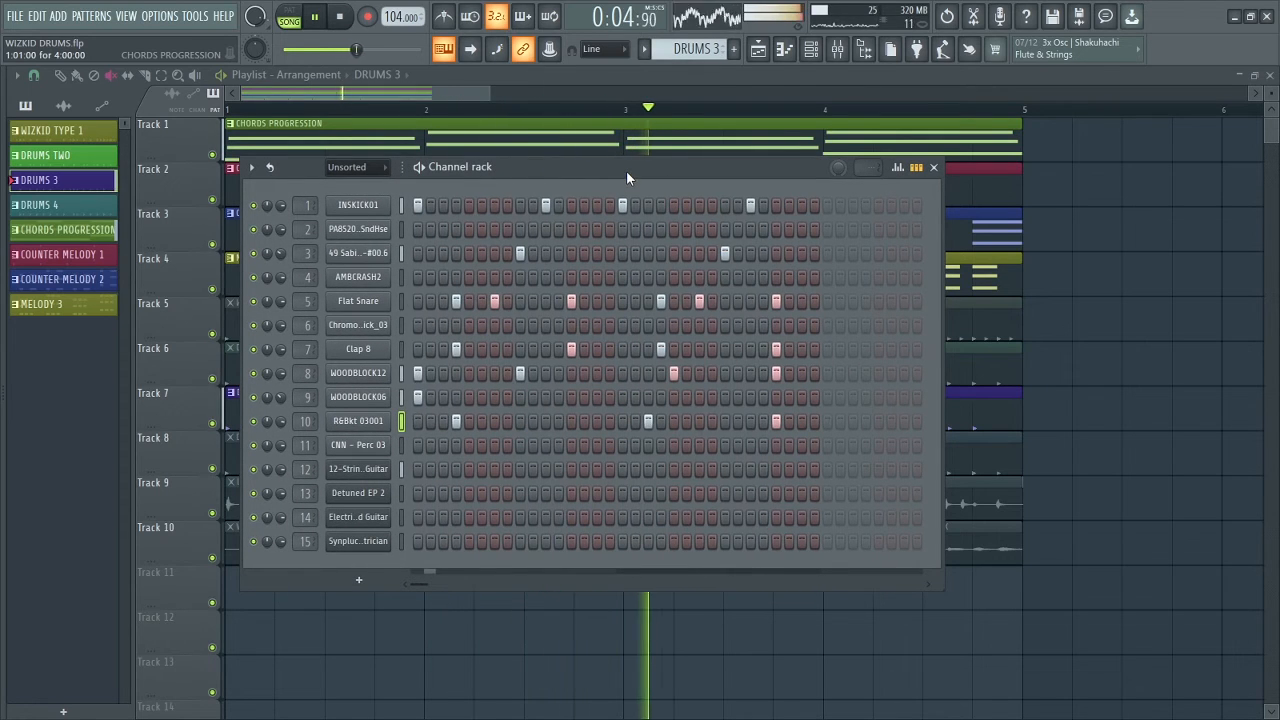
{"action": "left_click_drag", "start_coordinate": [626, 170], "coordinate": [624, 171]}
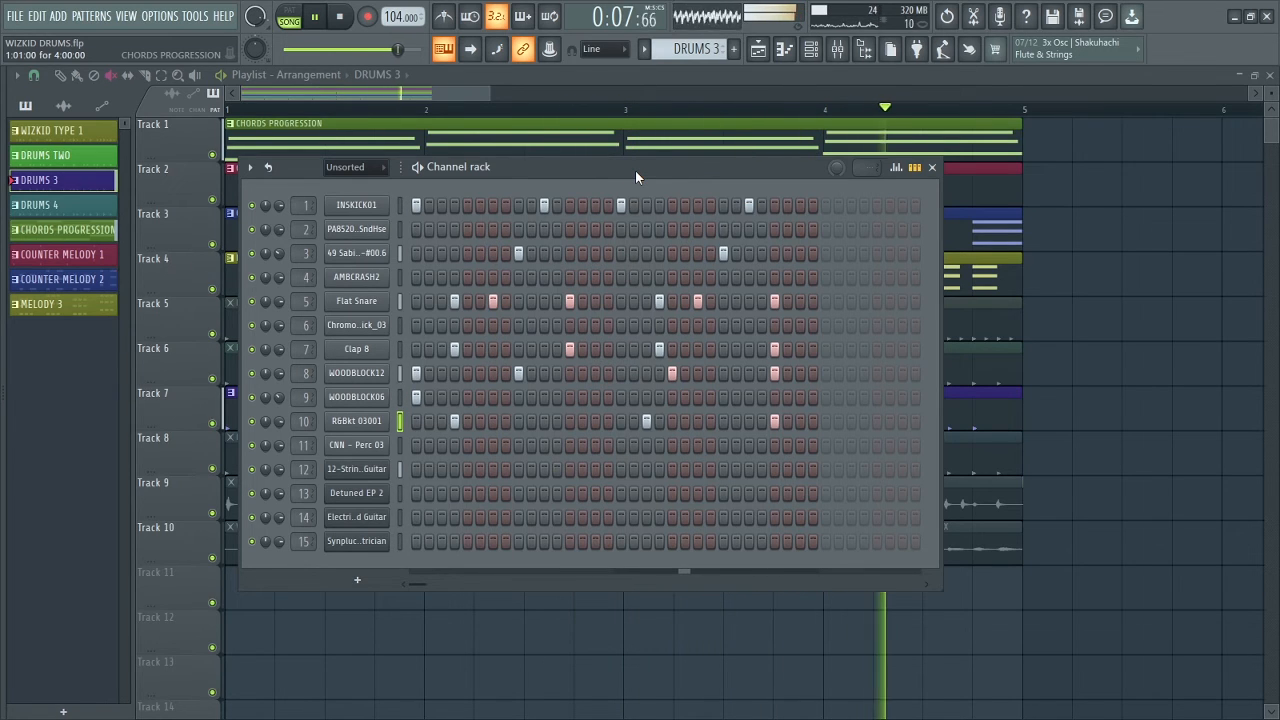
{"action": "key", "text": "space"}
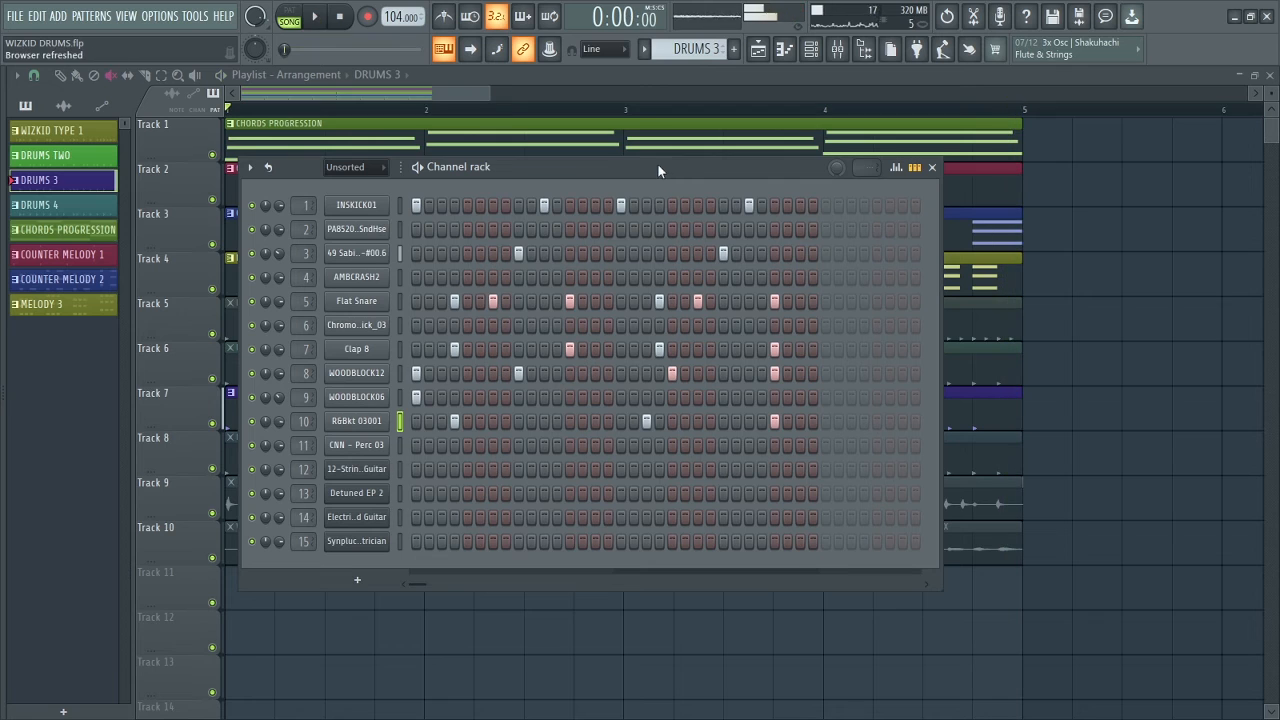
- Switch the channel rack to the DRUMS 4 pattern and slightly adjust the CNN - Perc 03 channel's volume while the drum layers play
{"action": "left_click", "coordinate": [697, 50]}
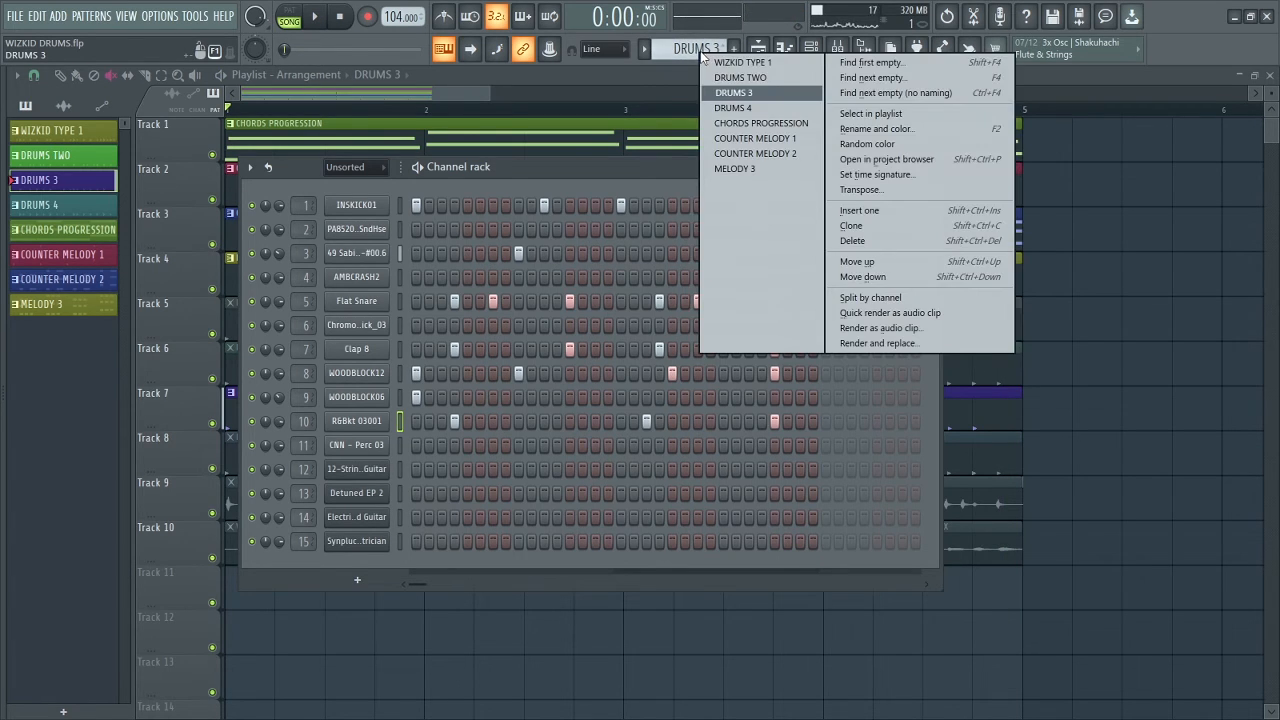
{"action": "left_click", "coordinate": [730, 104]}
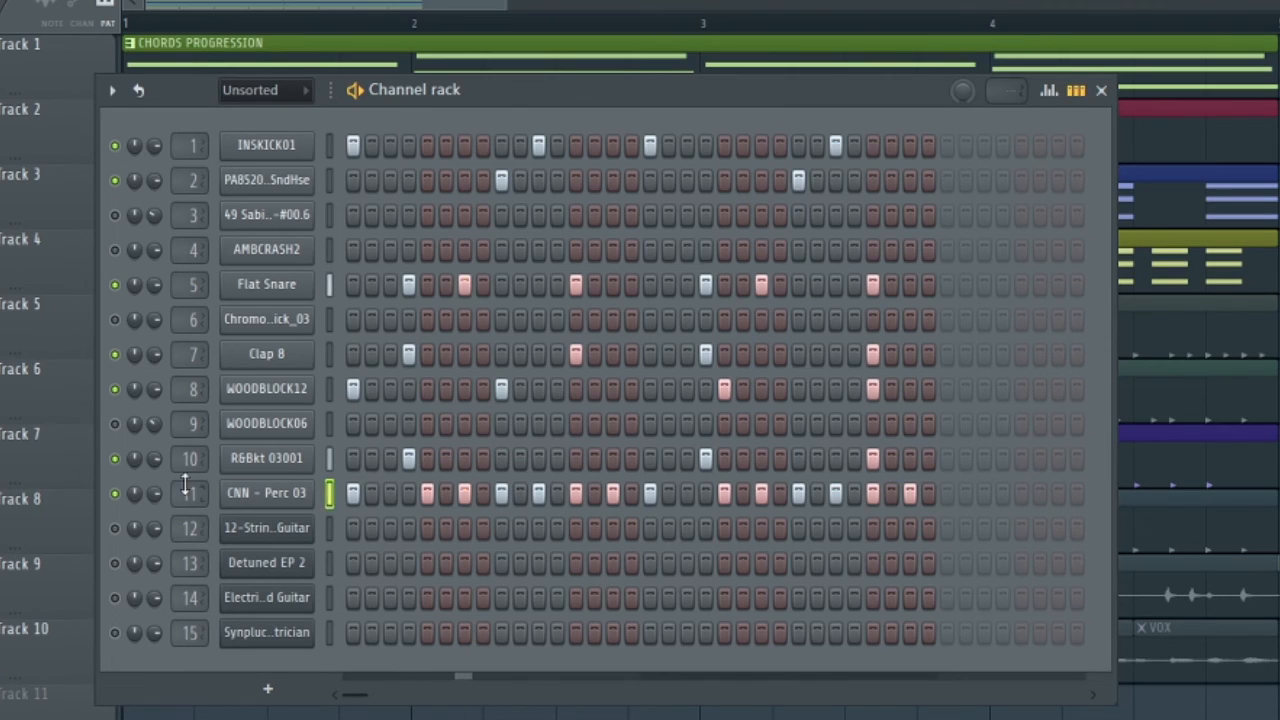
{"action": "left_click_drag", "start_coordinate": [155, 494], "coordinate": [155, 490]}
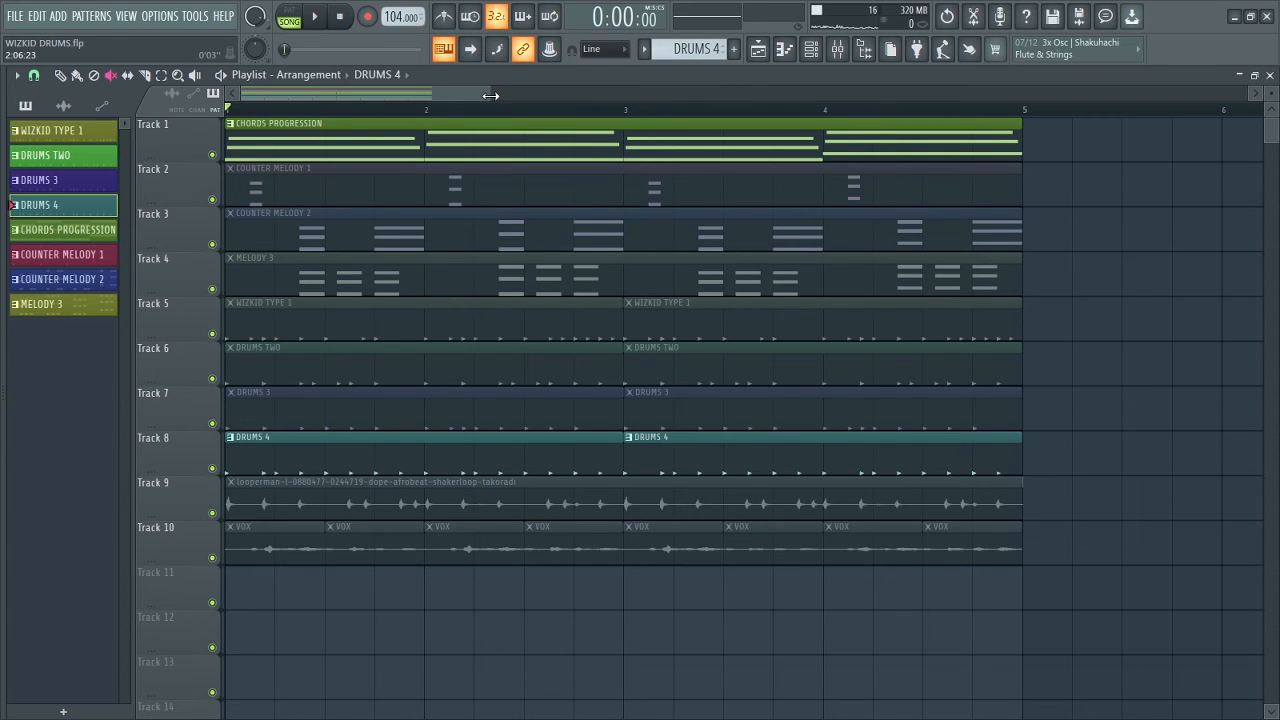
- Play the song with the CHORDS PROGRESSION and DRUMS 4 clips, and unmute the COUNTER MELODY 1 and COUNTER MELODY 2 clips in turn
{"action": "key", "text": "space"}
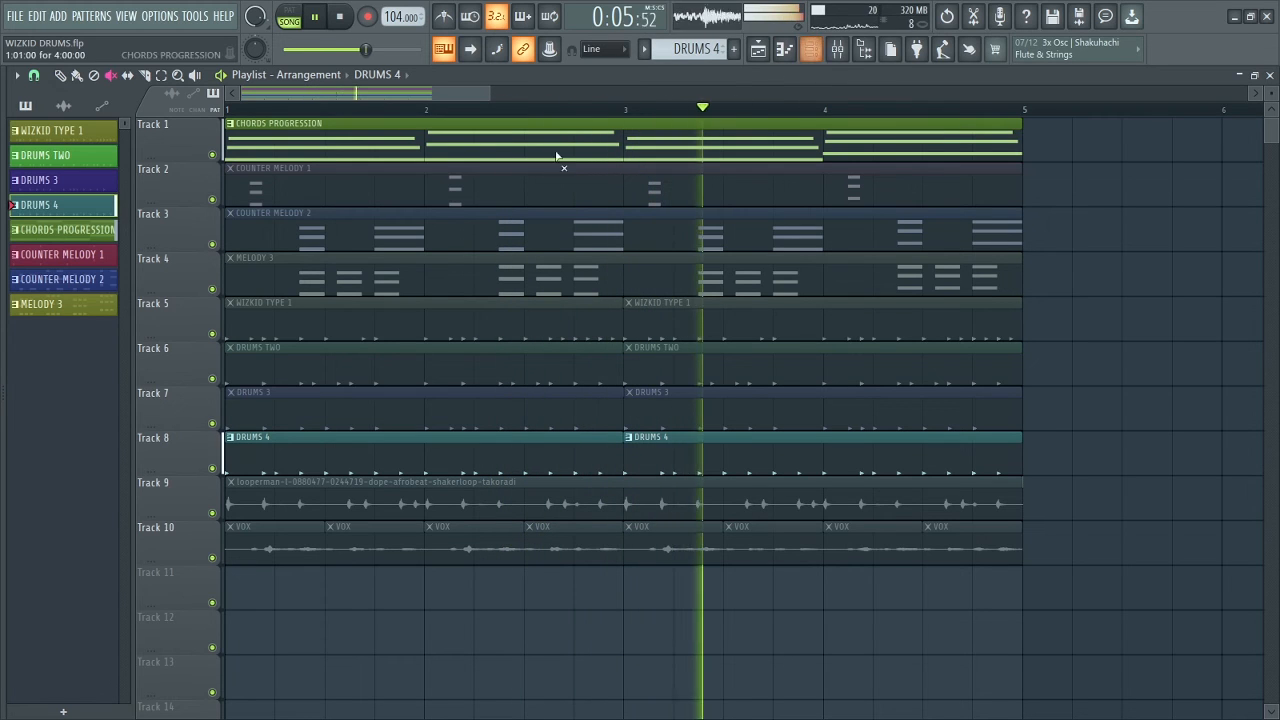
{"action": "left_click", "coordinate": [344, 186]}
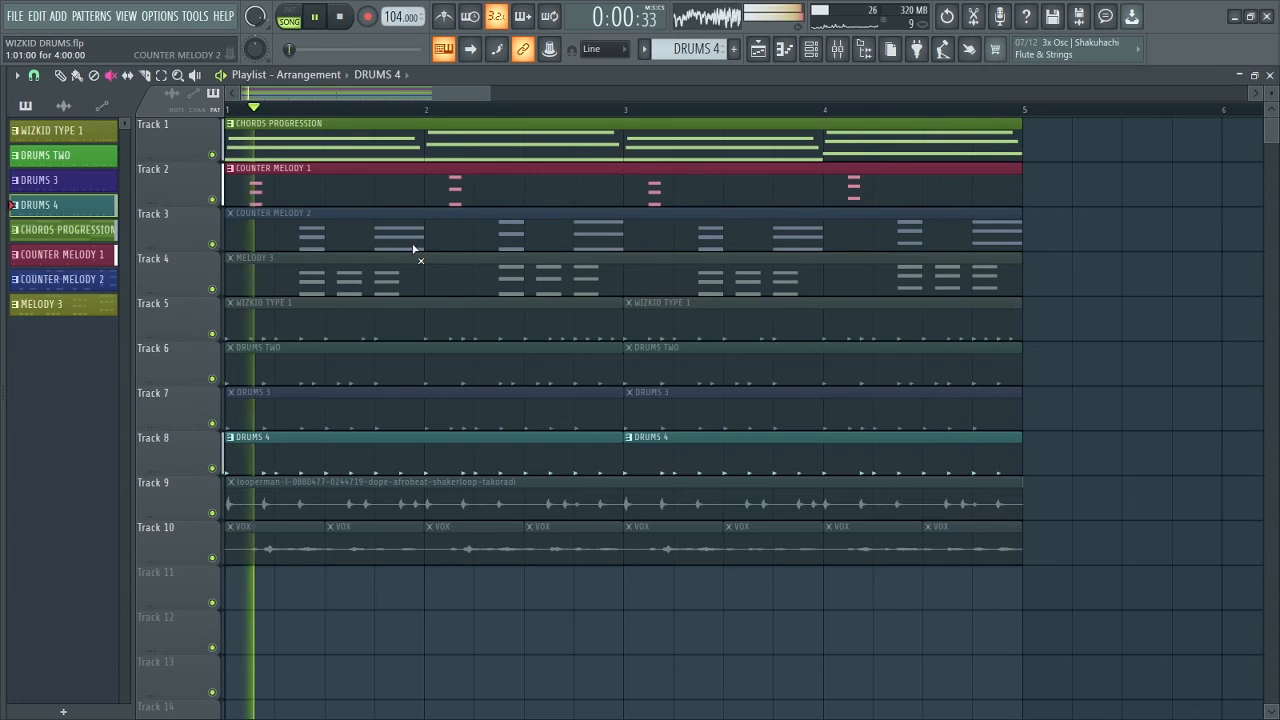
{"action": "left_click", "coordinate": [342, 238]}
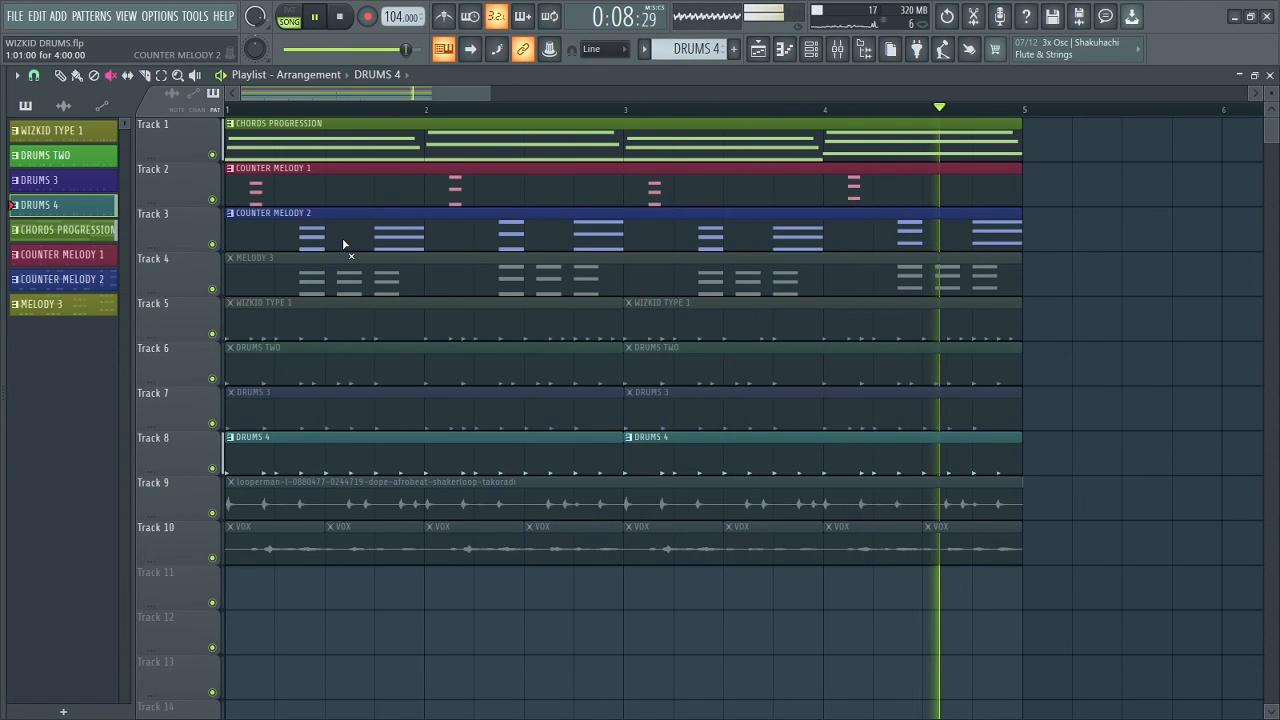